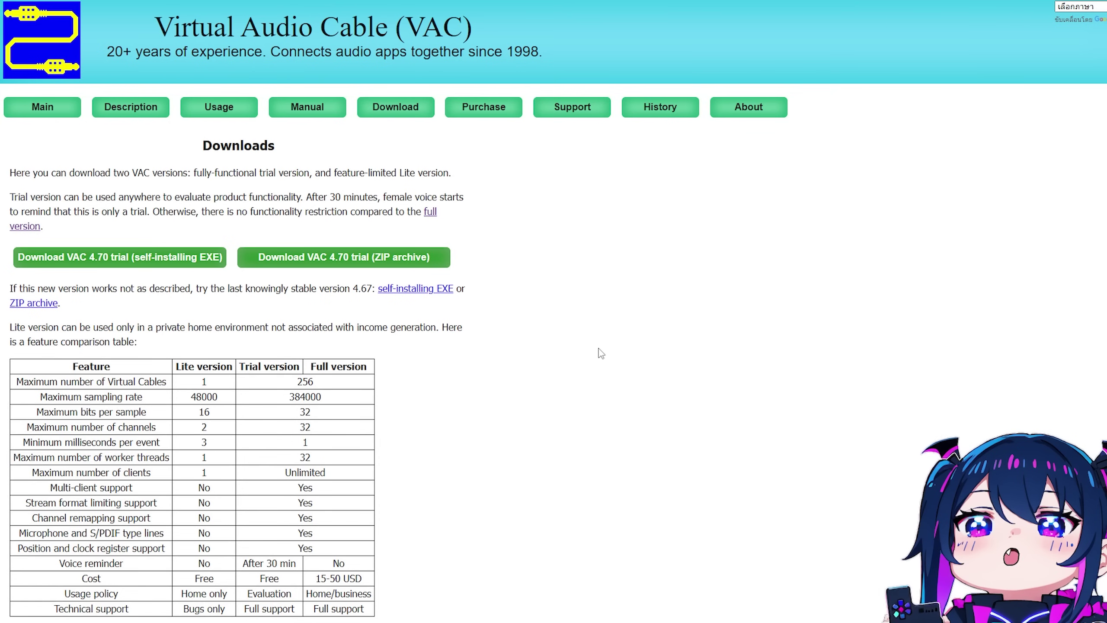
Download the VAC 4.70 Lite ZIP archive and show the downloaded file in its folder
mouse_move(121, 38)
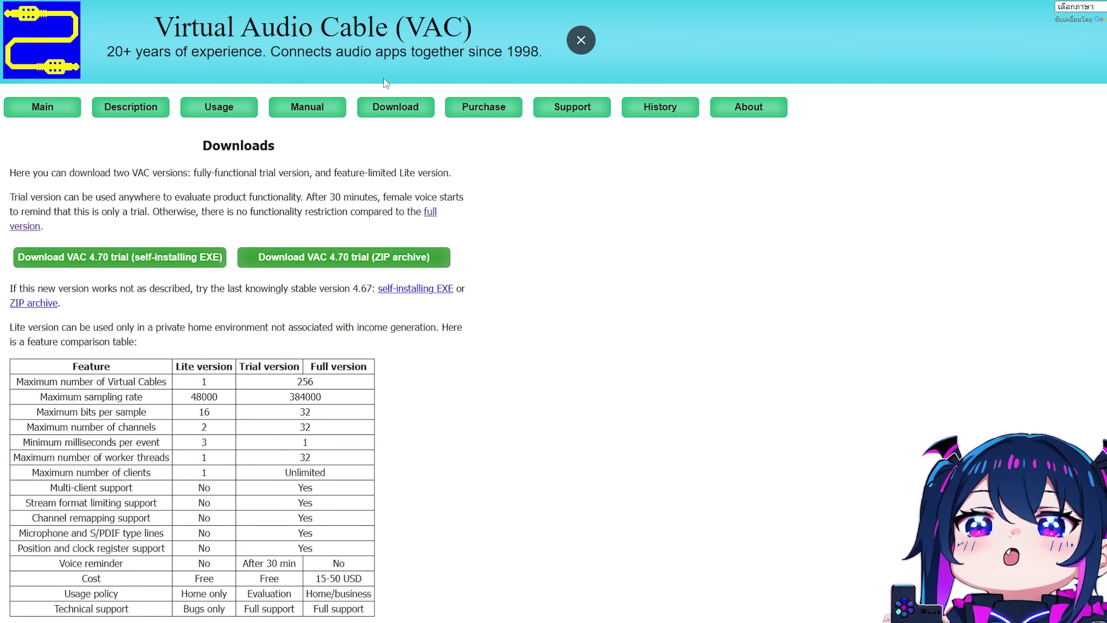
scroll(598, 385, down, 3)
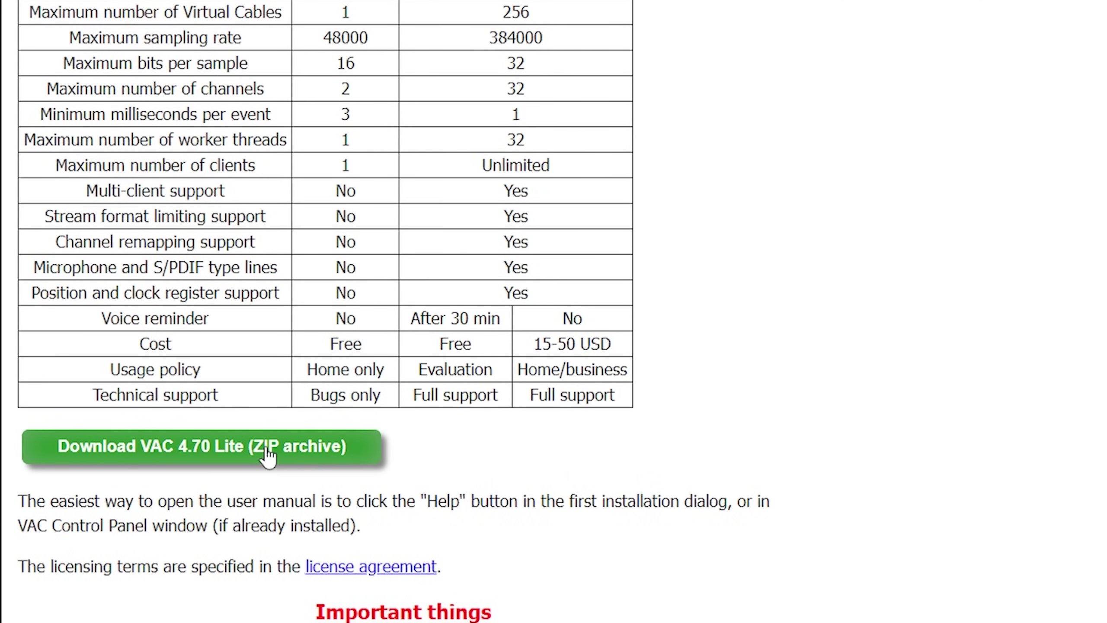
click(228, 457)
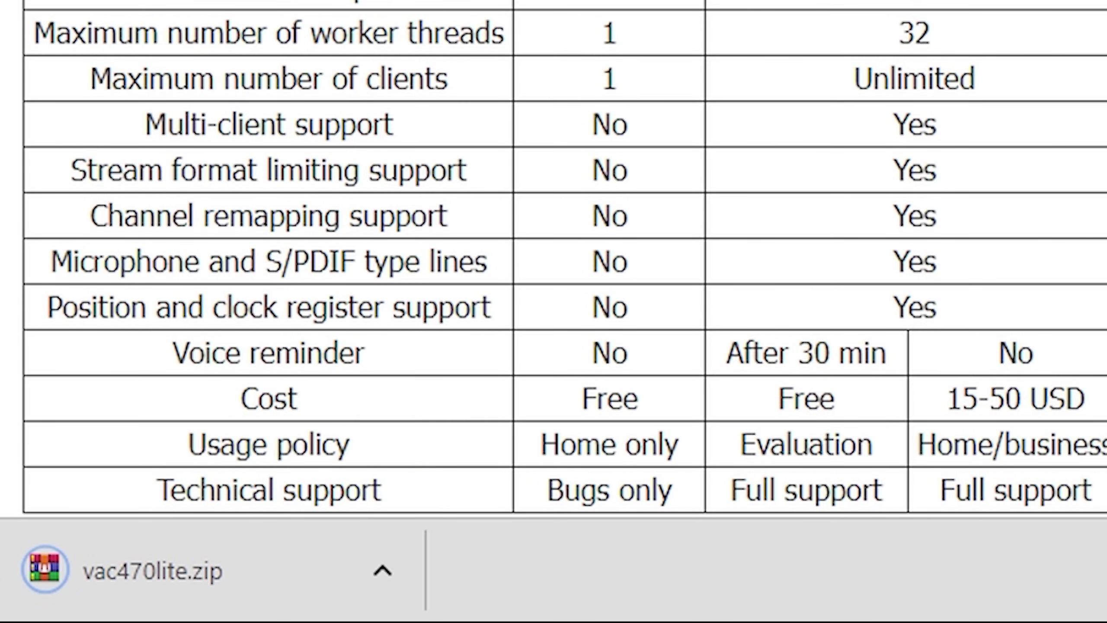
click(406, 574)
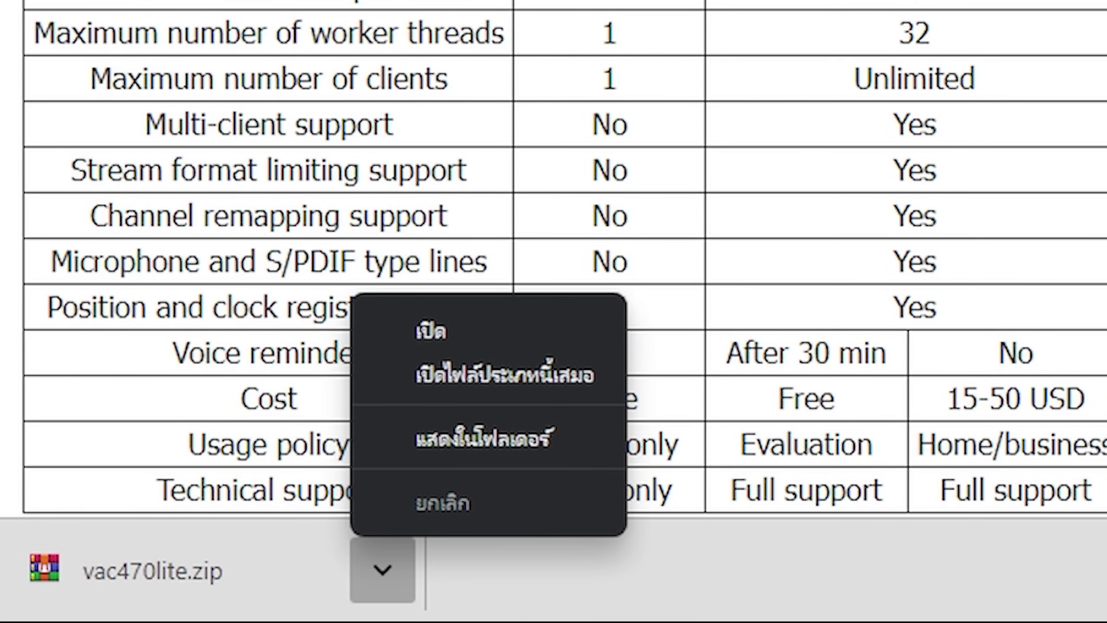
click(484, 438)
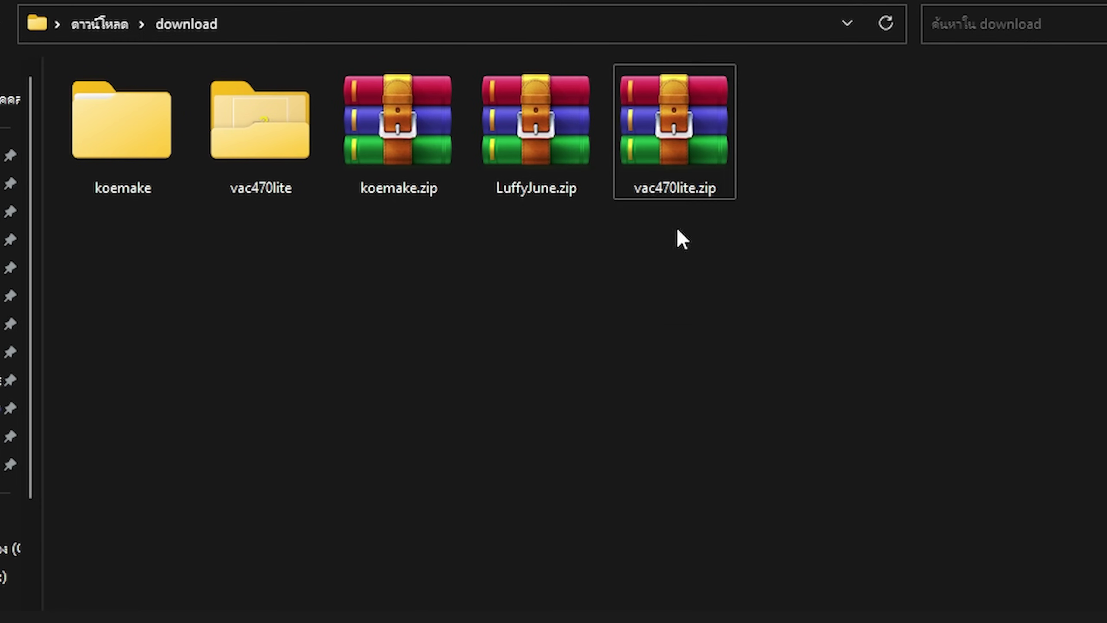
Open the vac470lite.zip archive with WinRAR
right_click(676, 173)
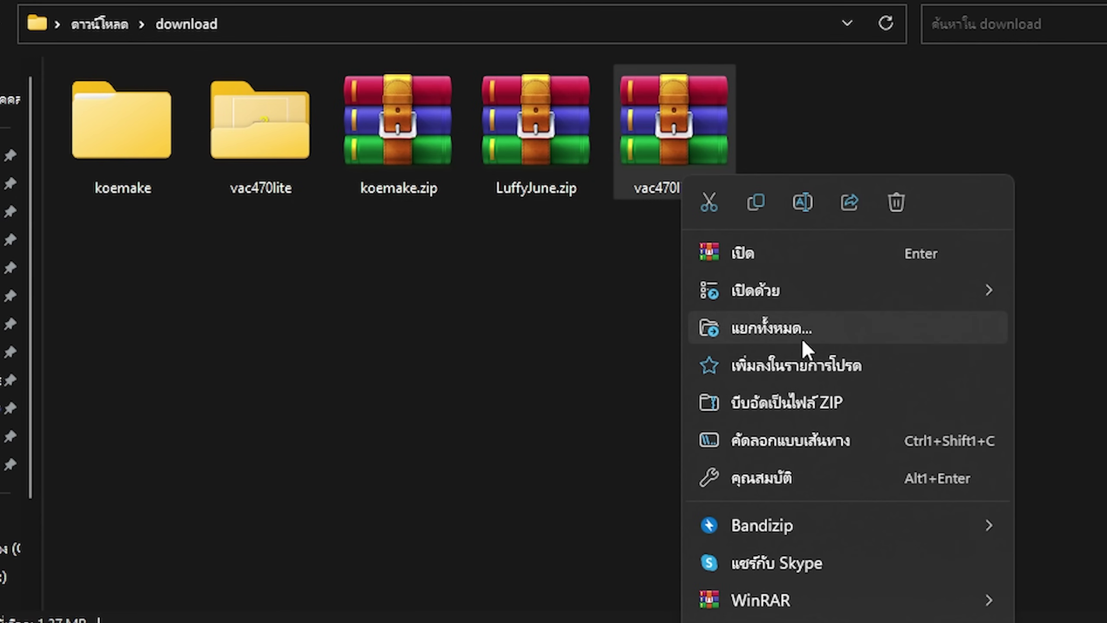
mouse_move(768, 599)
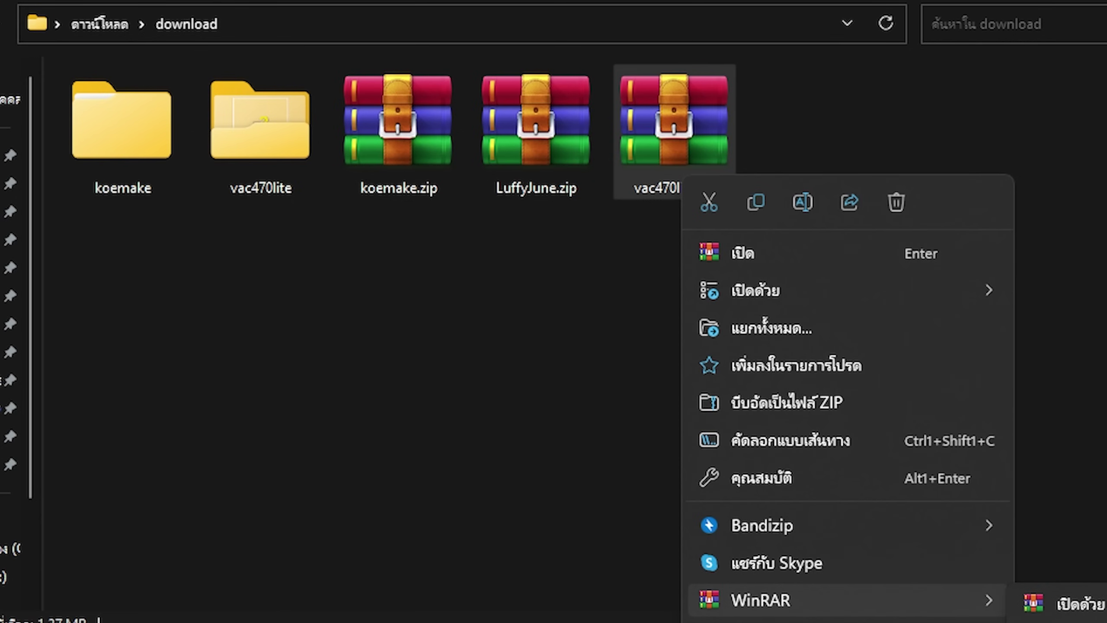
click(1076, 603)
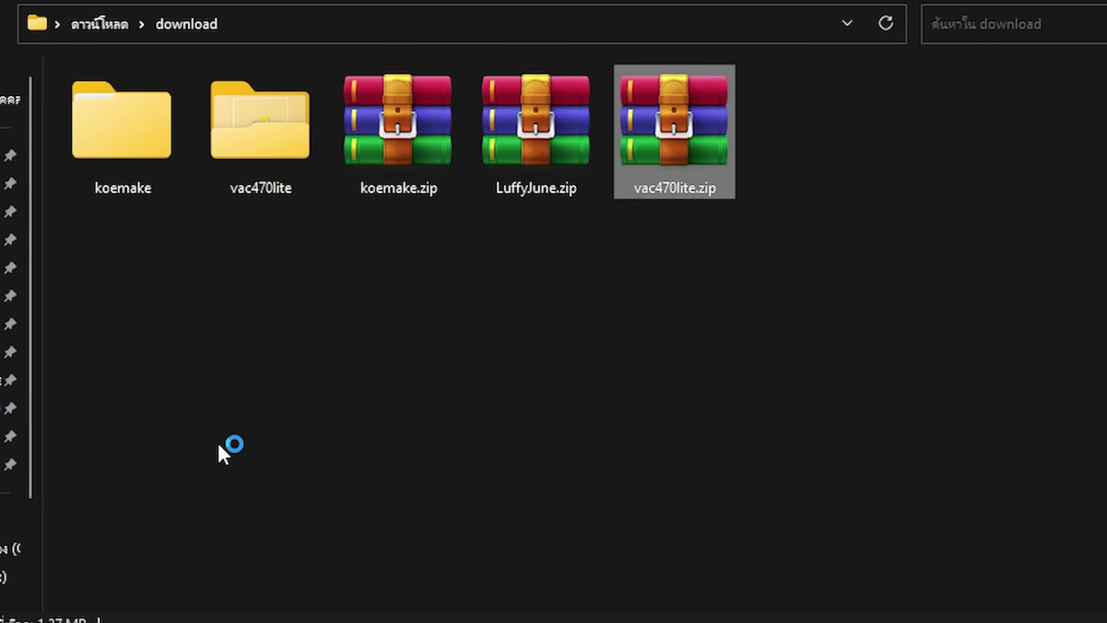
click(930, 555)
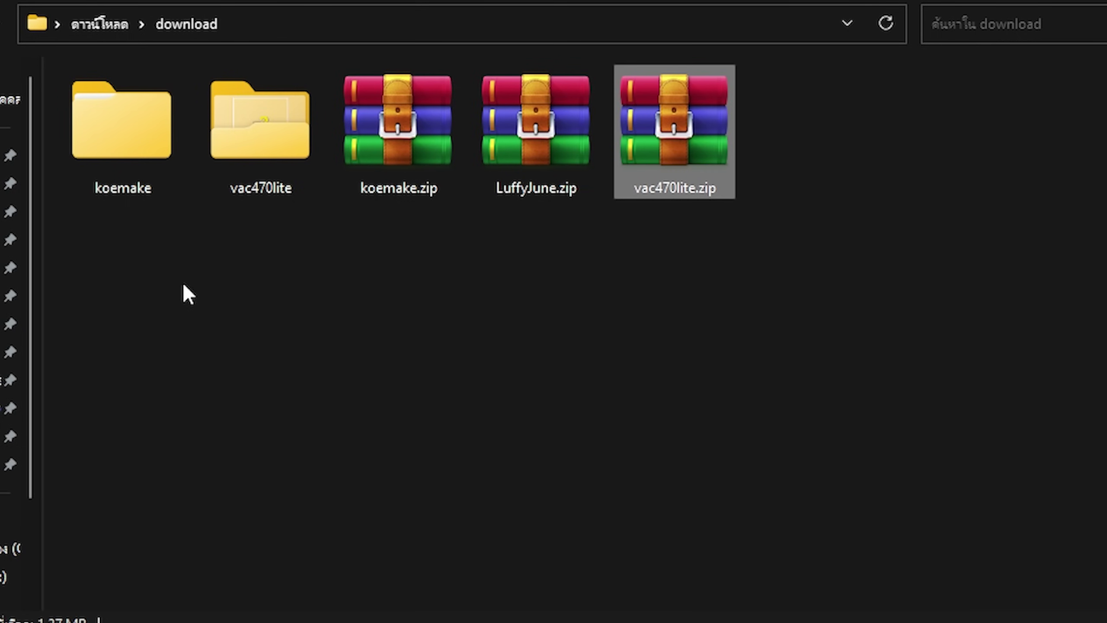
Run setup64.exe from the vac470lite folder, allow it to make changes, and accept the Virtual Audio Cable license
double_click(250, 192)
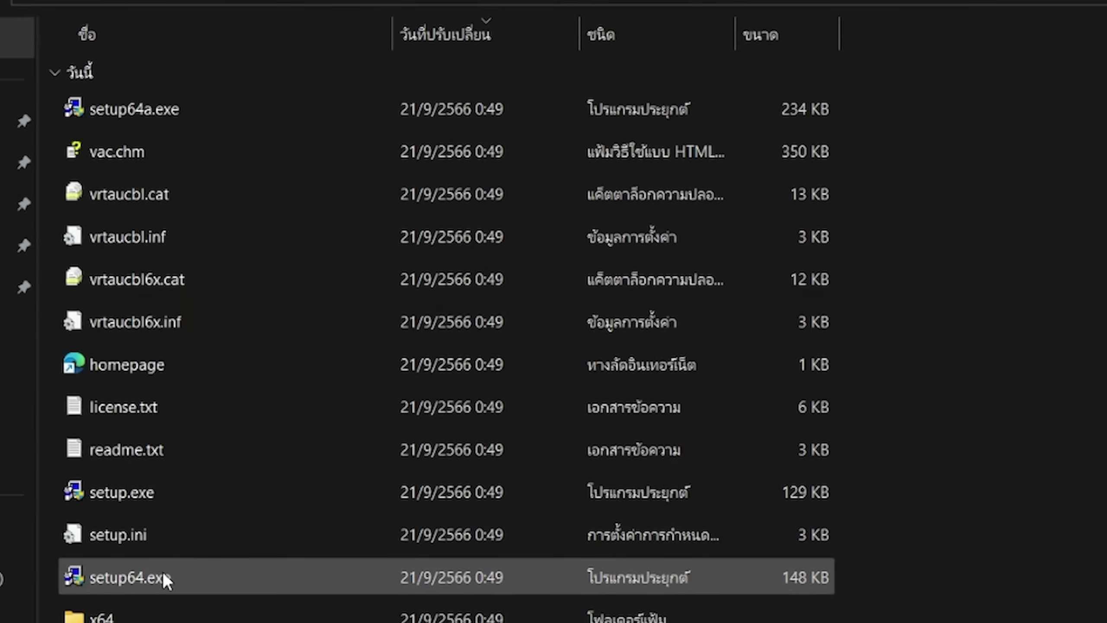
double_click(162, 577)
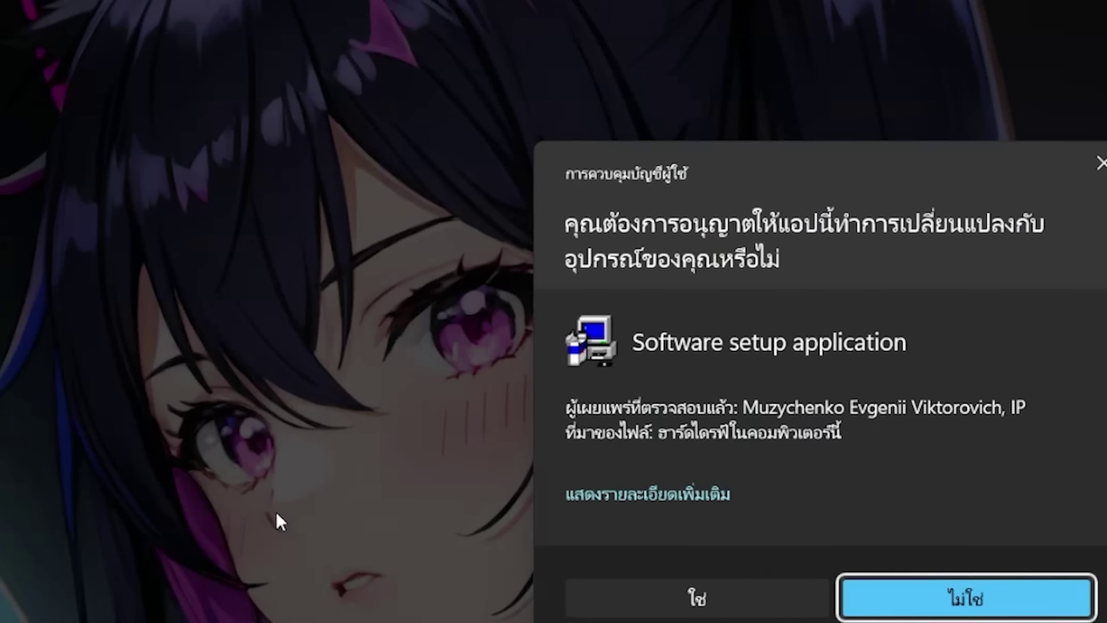
click(699, 591)
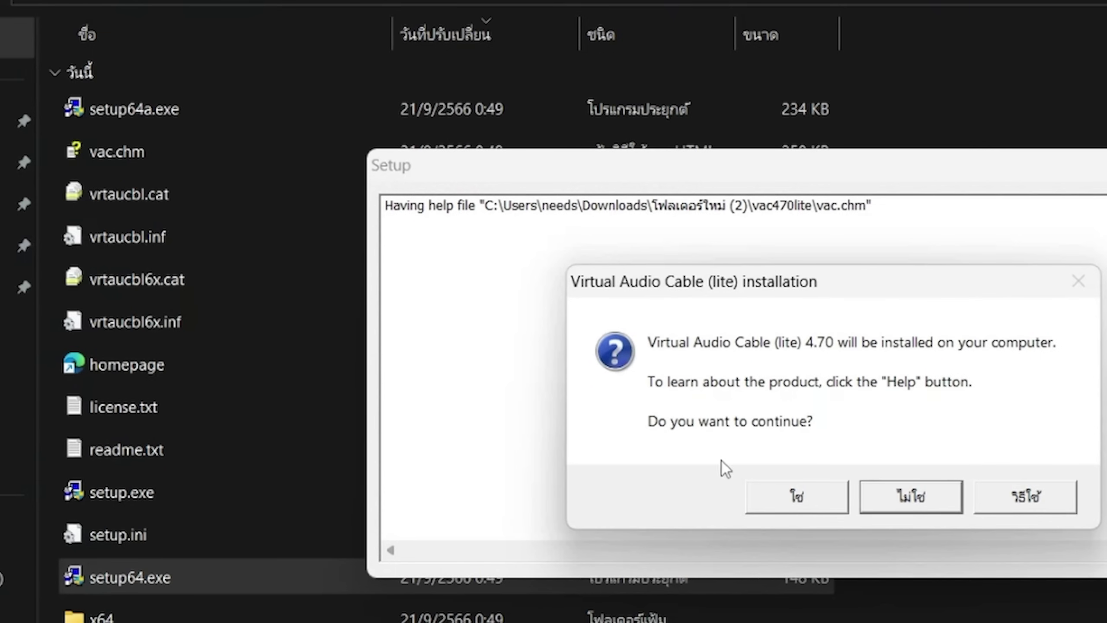
click(818, 506)
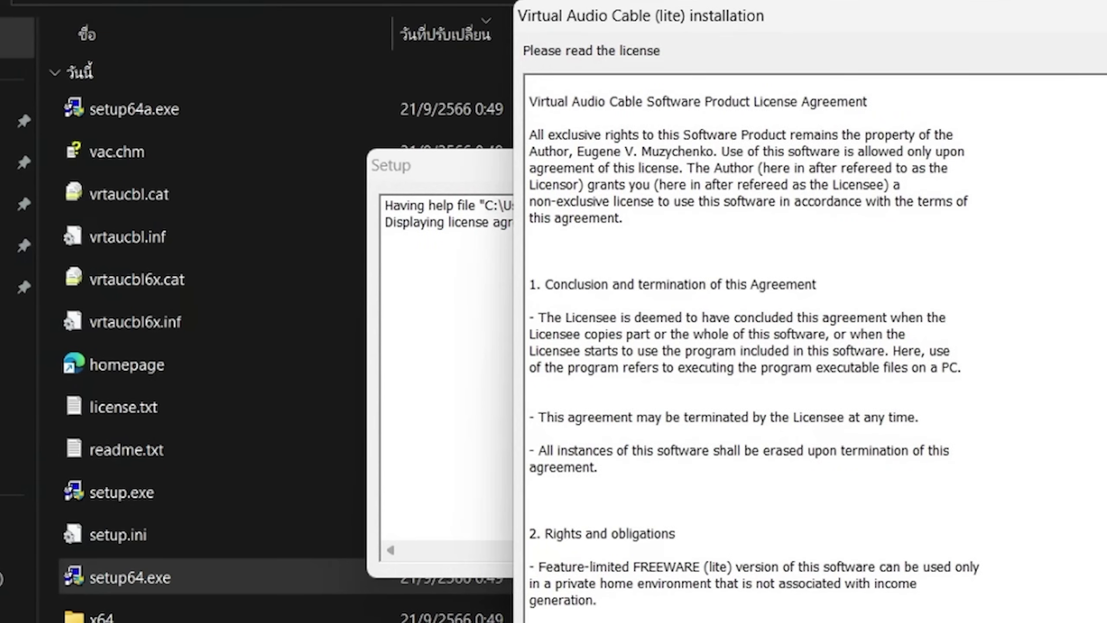
key(Return)
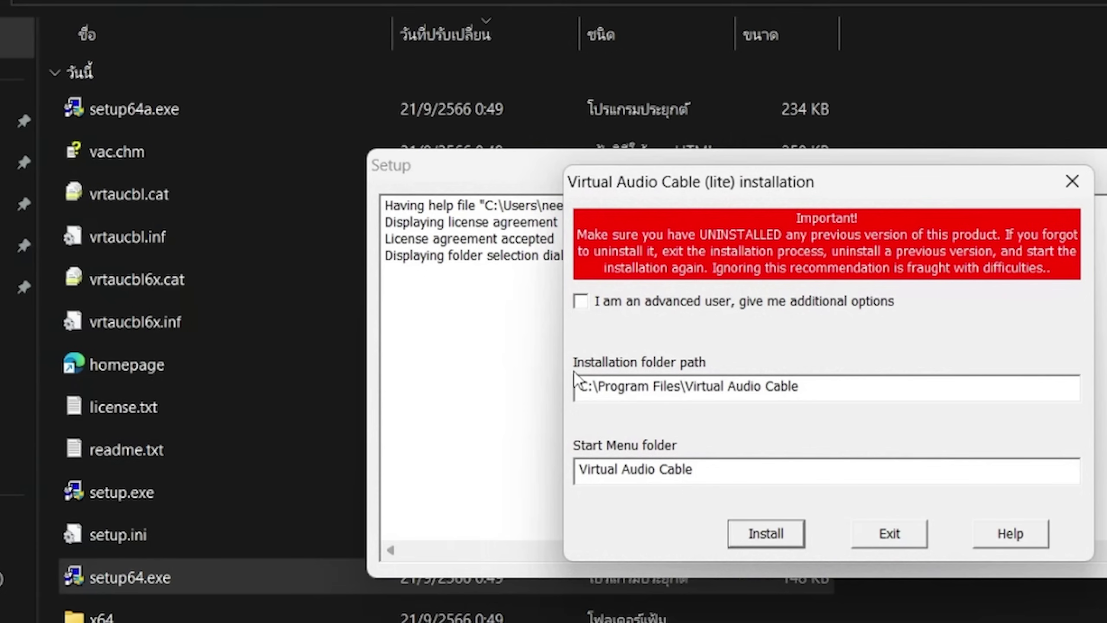
Install Virtual Audio Cable (lite) in C:\Program Files\Virtual Audio Cable, declining to open the System Audio Properties window, and finish the setup
click(580, 305)
click(779, 533)
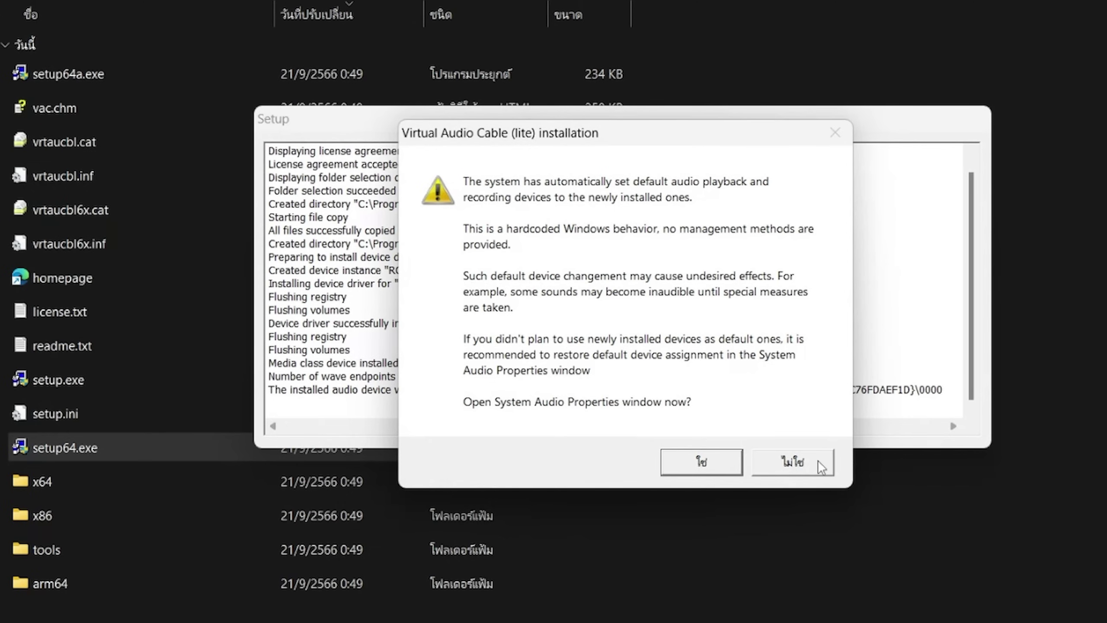
click(797, 462)
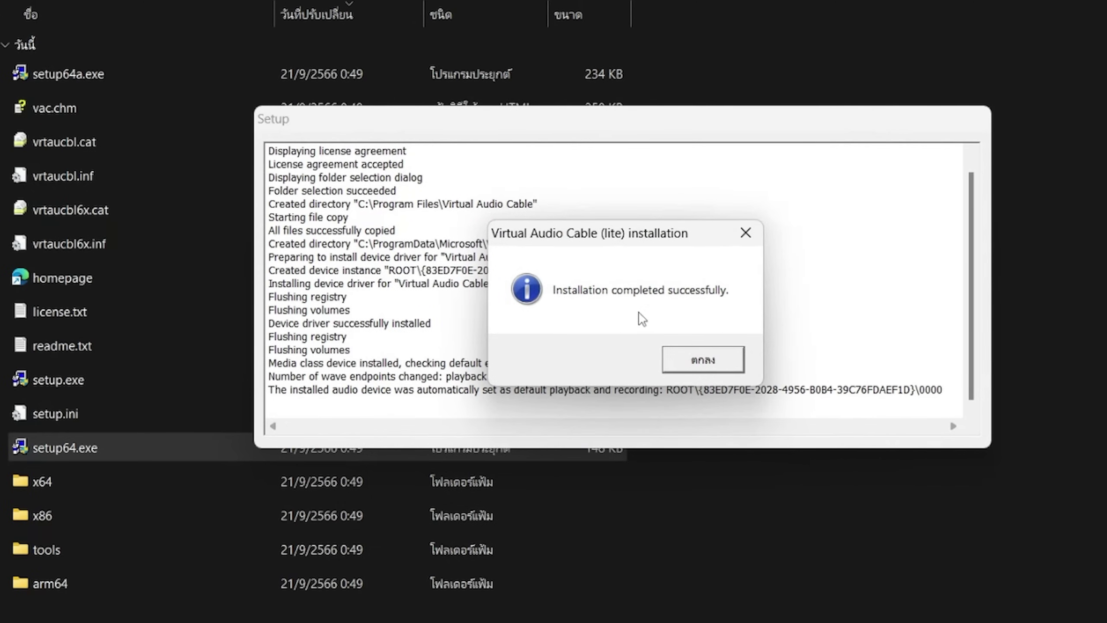
click(683, 362)
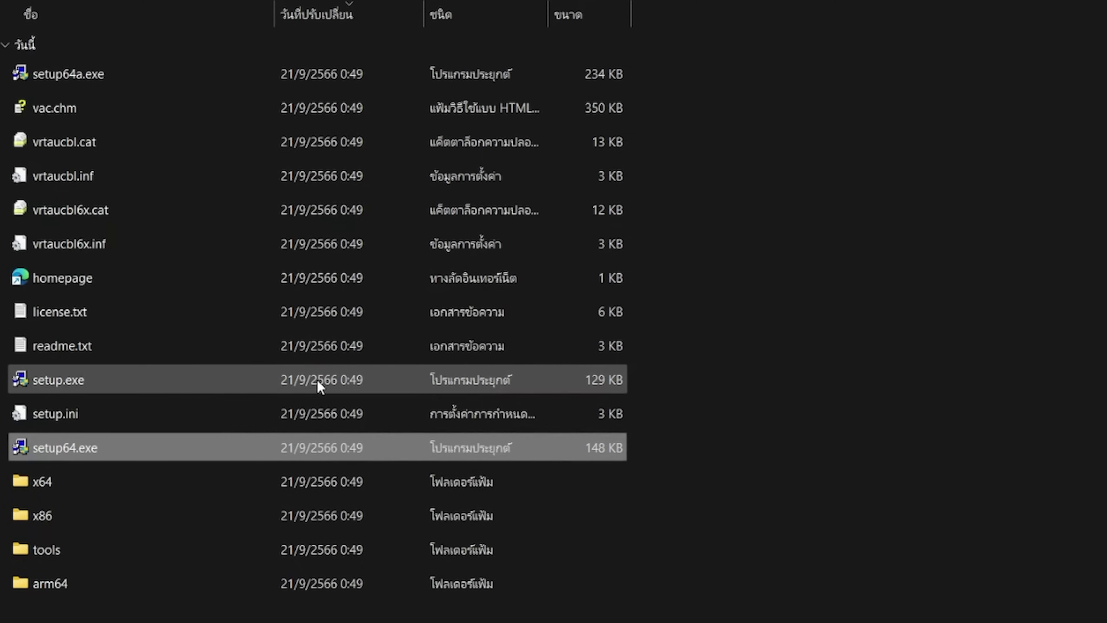
click(863, 337)
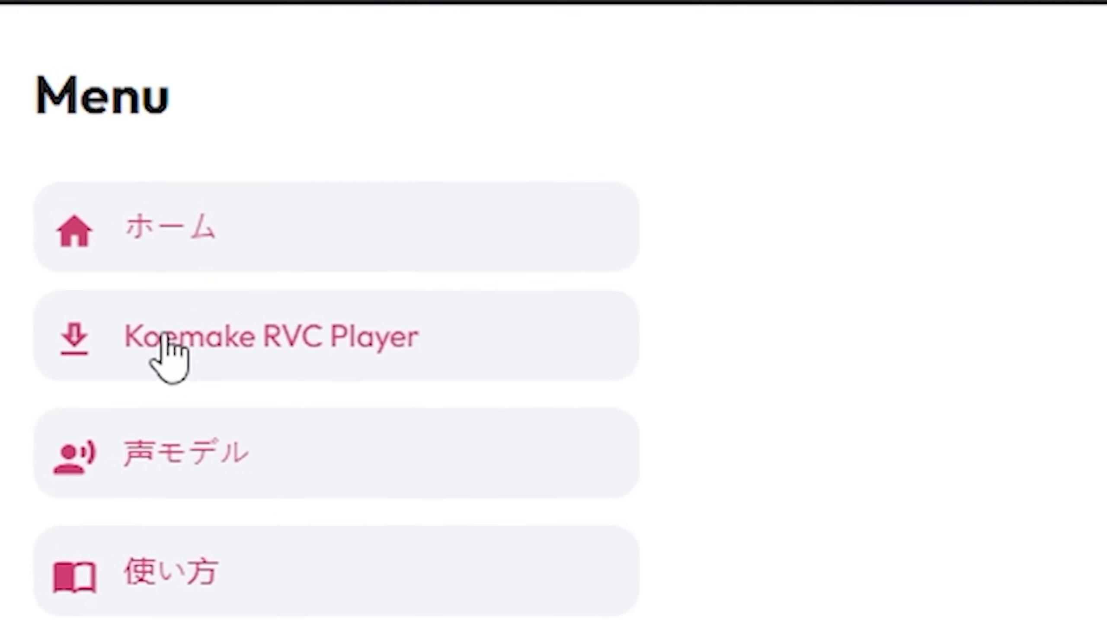
Go to the Koemake RVC Player page and request the download by agreeing to its terms of use
click(390, 344)
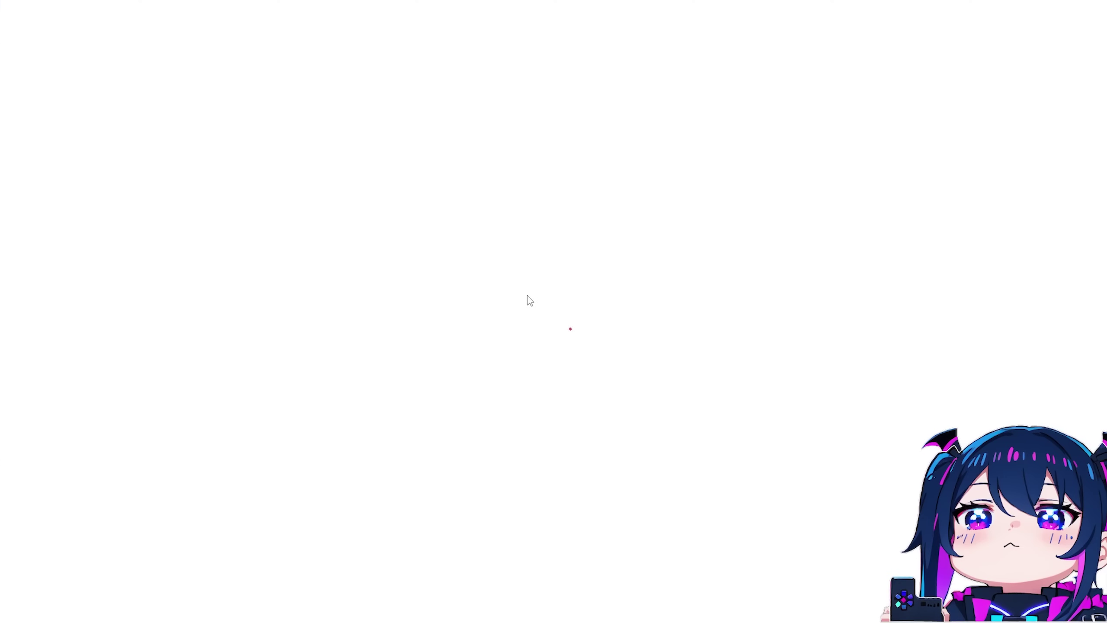
scroll(641, 299, down, 7)
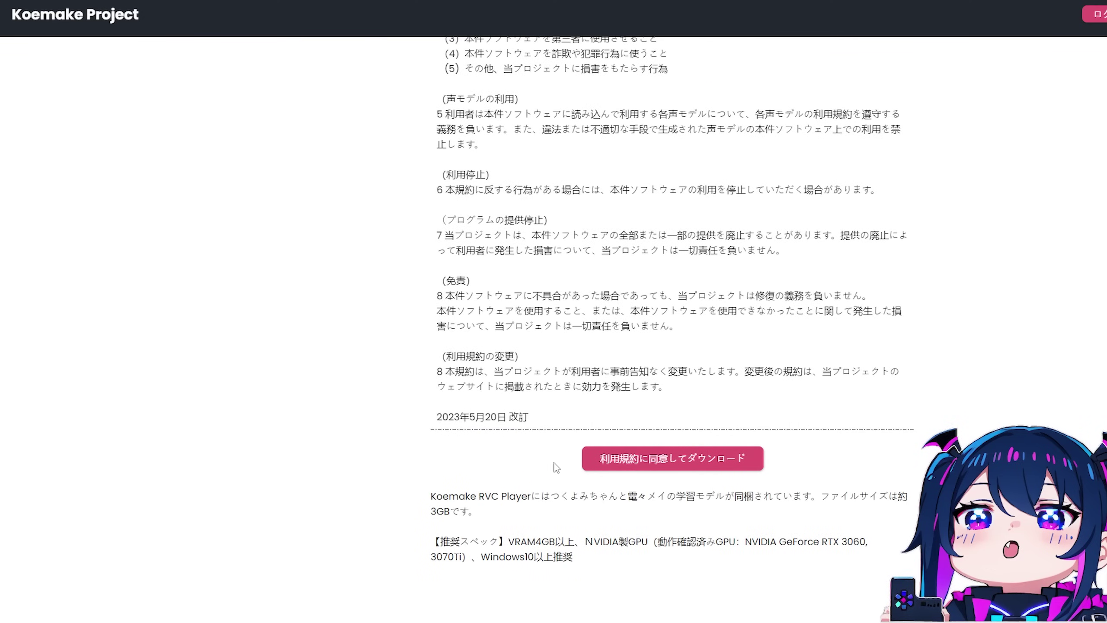
click(590, 457)
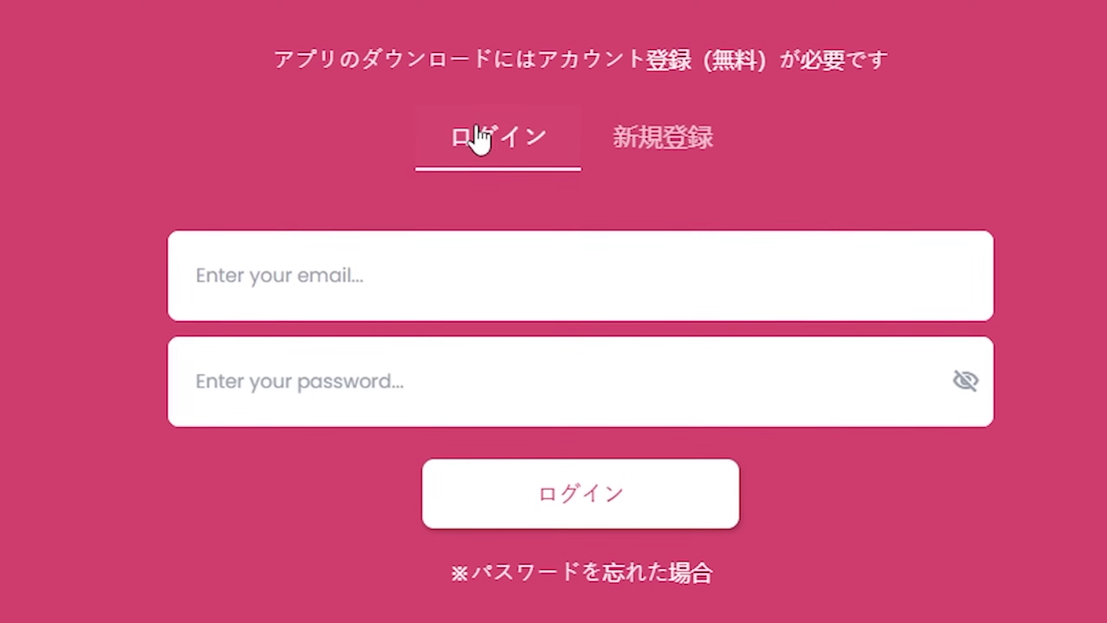
Switch to the new account registration form and go to its email and password fields
click(667, 138)
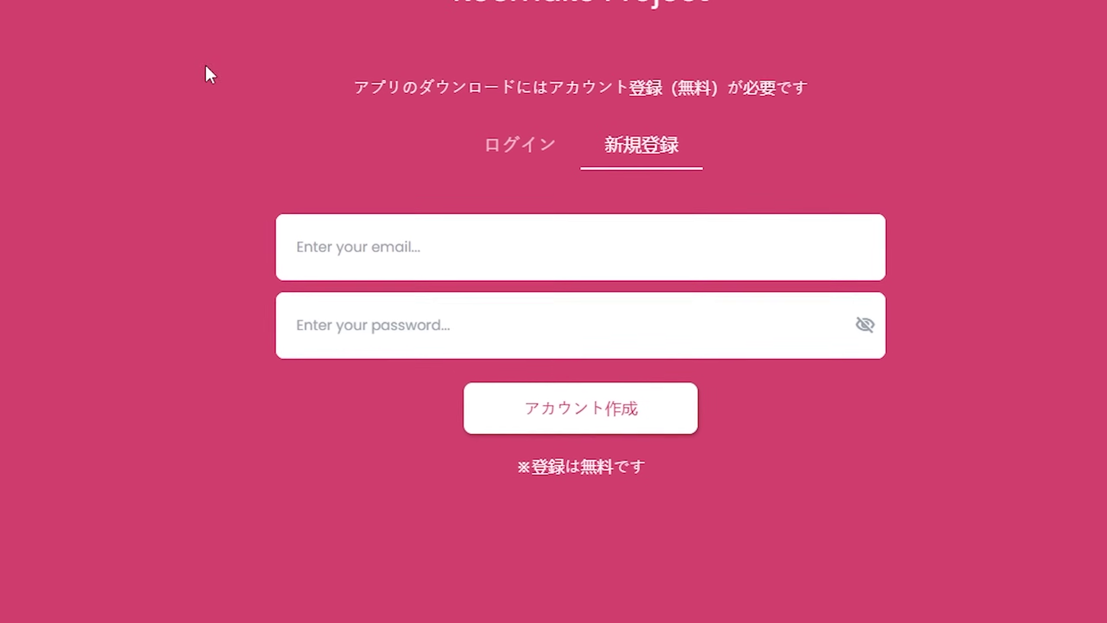
click(466, 218)
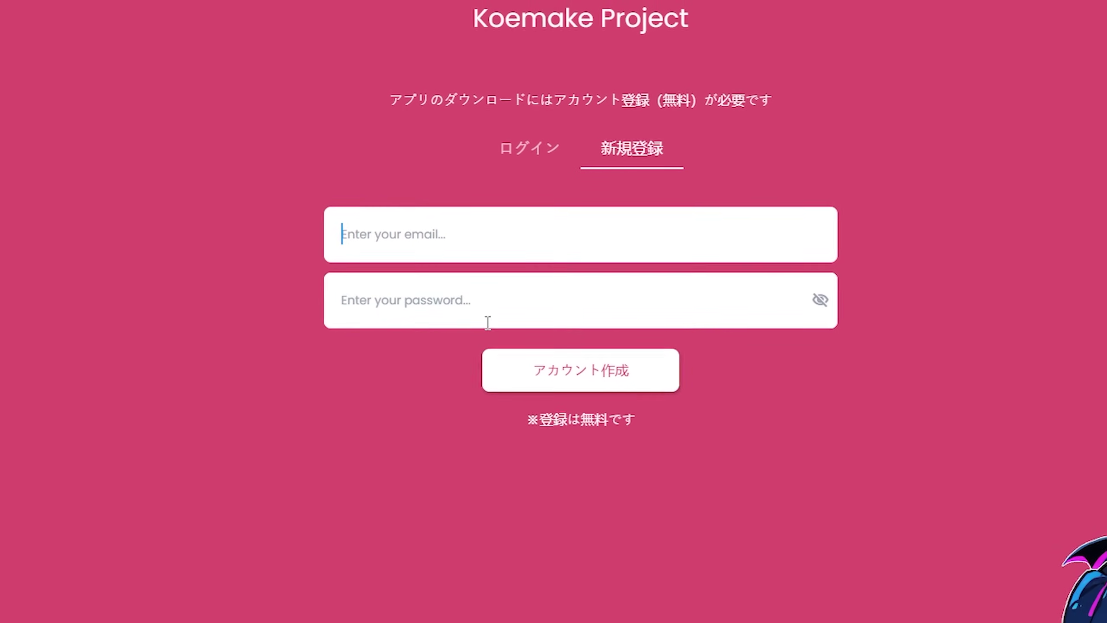
click(483, 327)
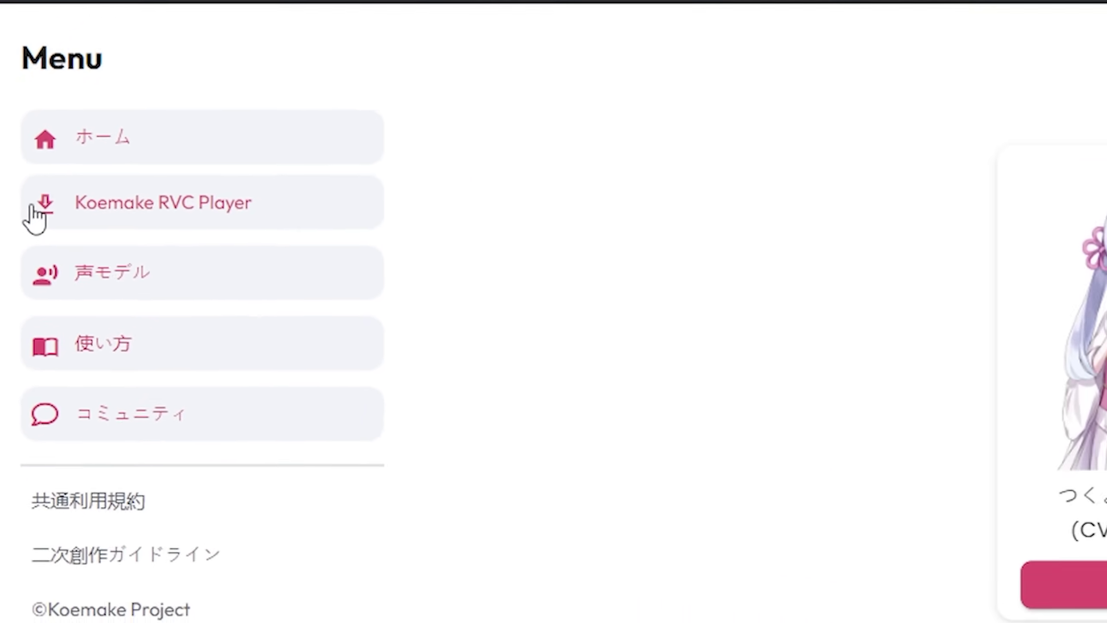
Agree to the Koemake RVC Player terms, download koemake_v01_02_04.zip from Google Drive despite the missing virus scan, and go to its download folder
click(31, 207)
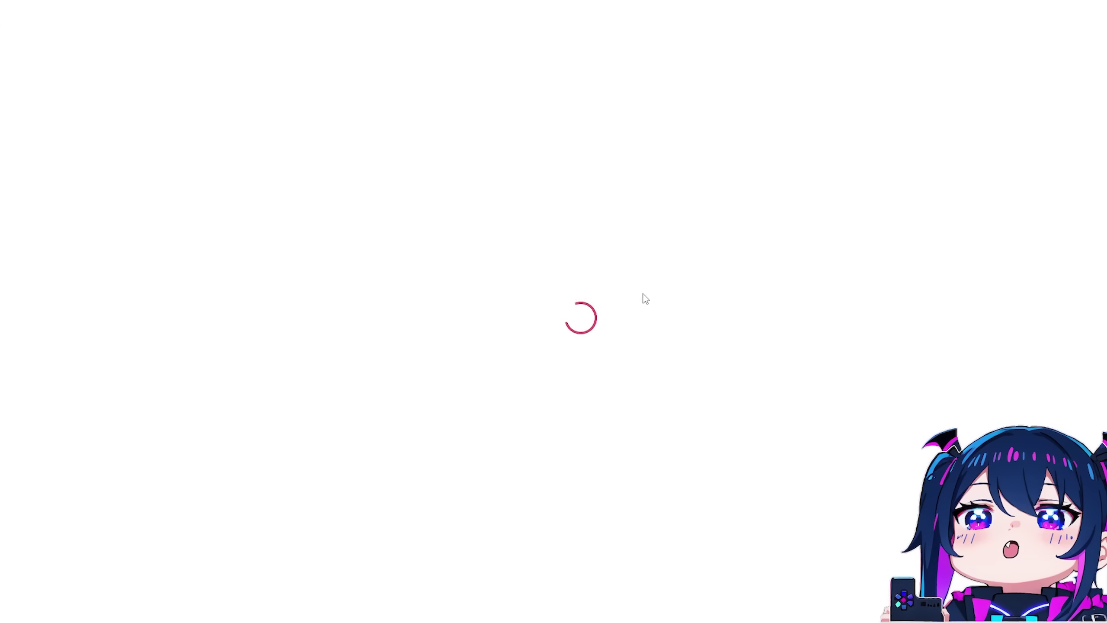
scroll(670, 303, down, 15)
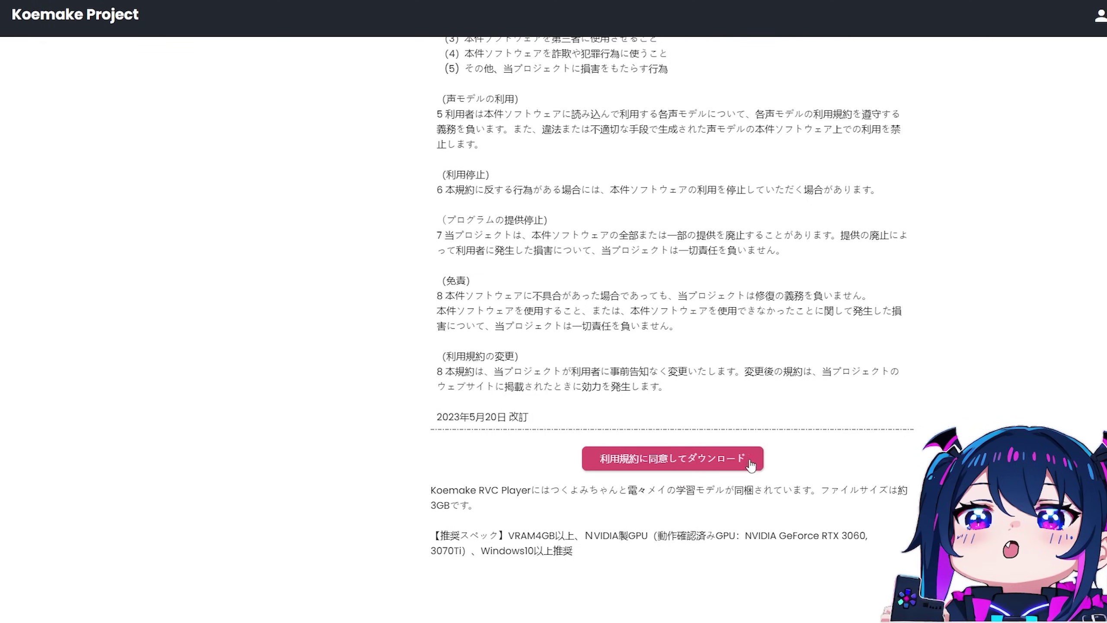
click(668, 459)
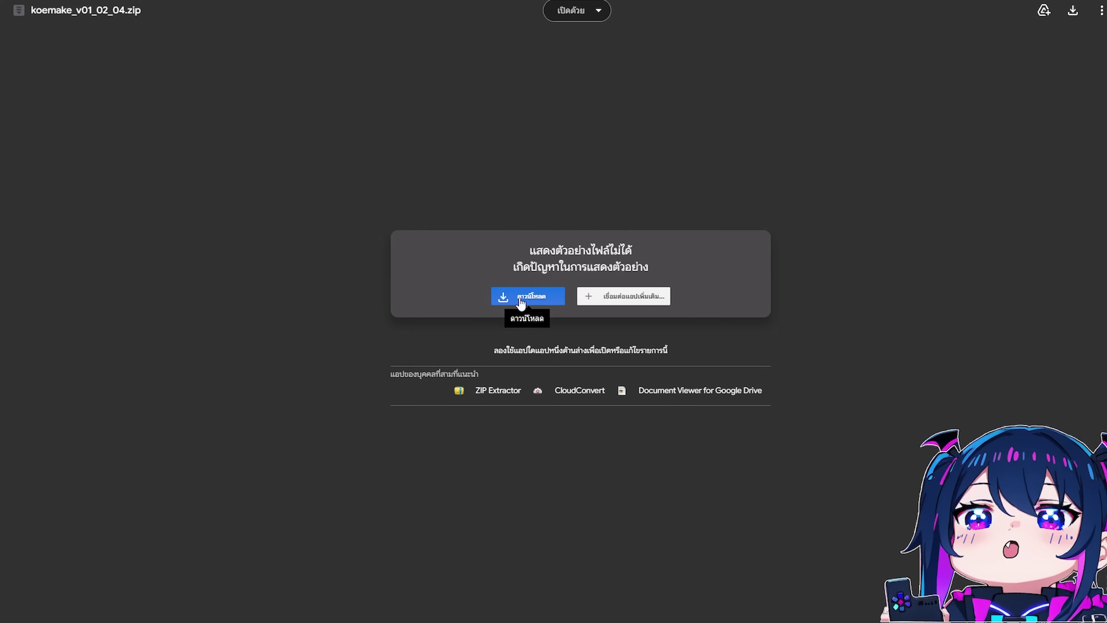
click(521, 301)
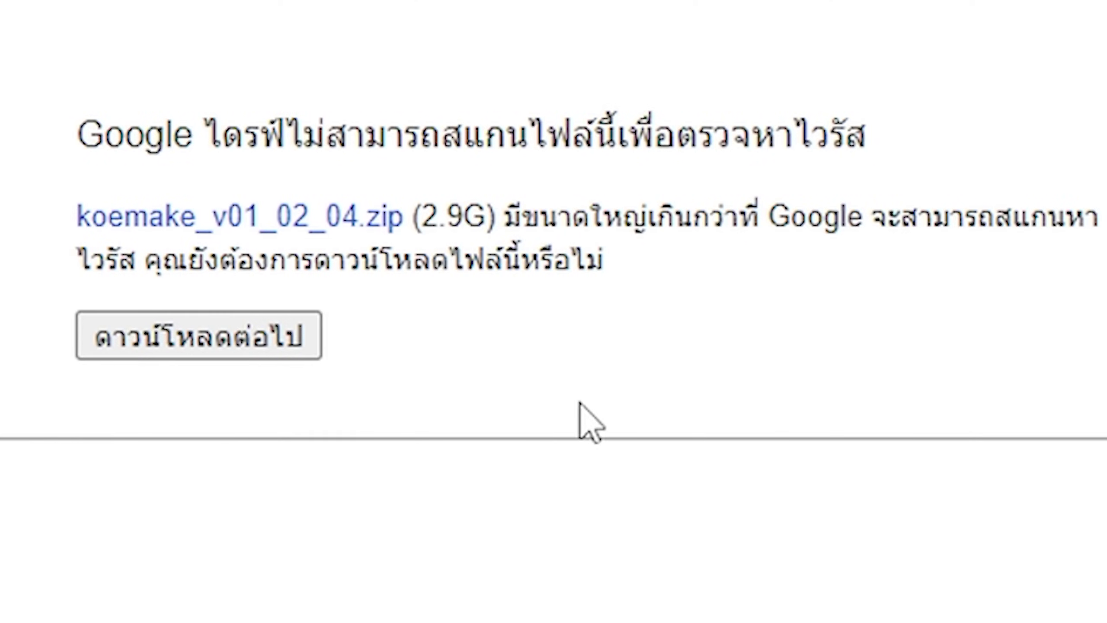
click(199, 334)
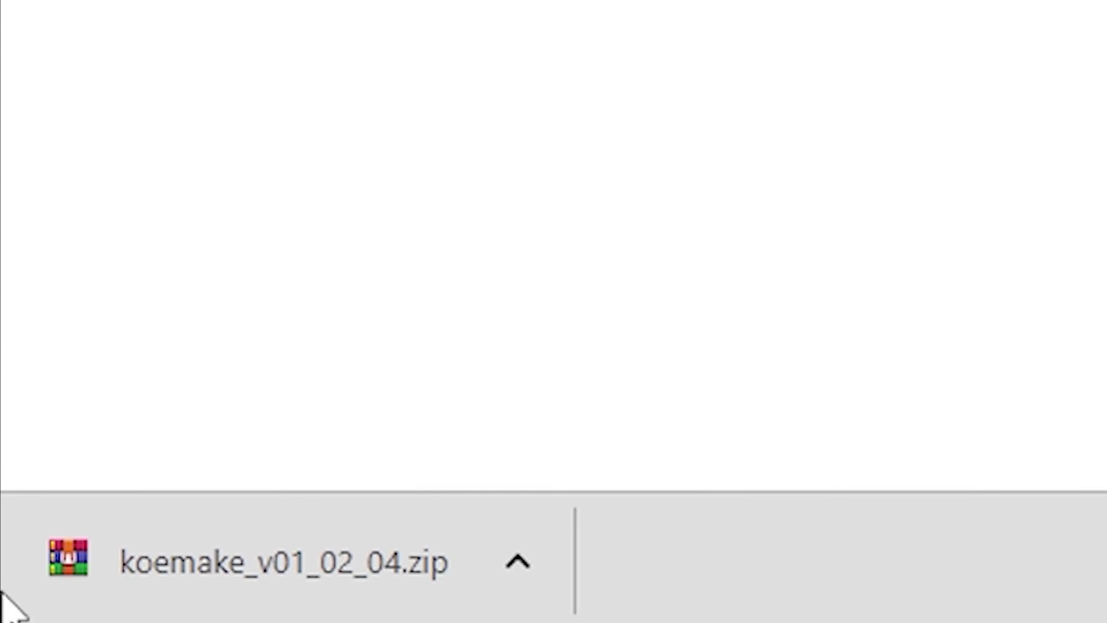
click(487, 567)
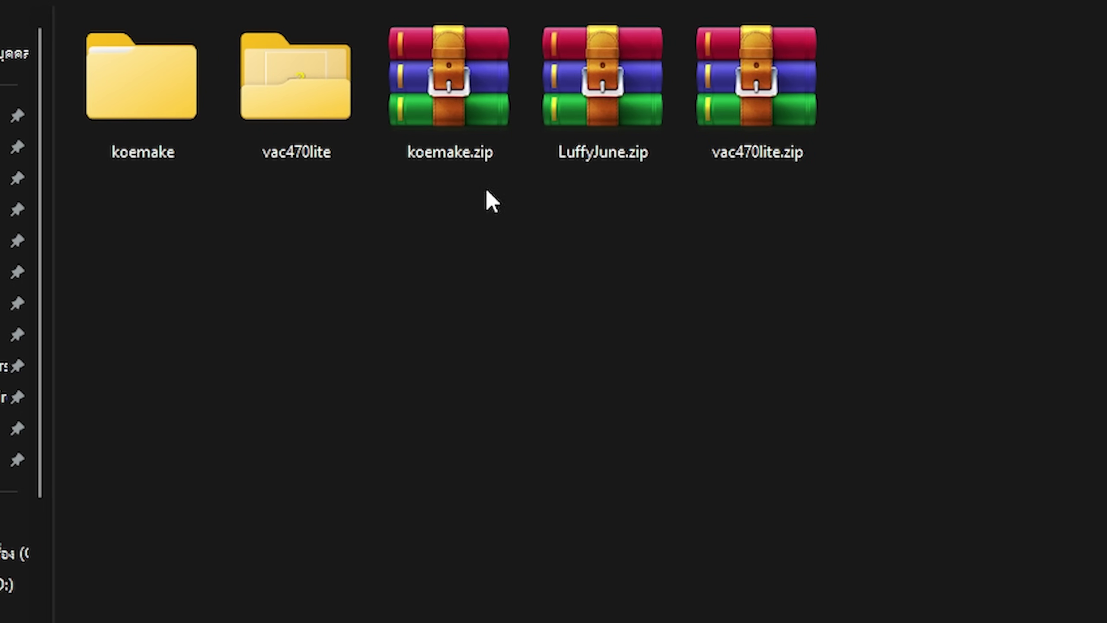
right_click(435, 83)
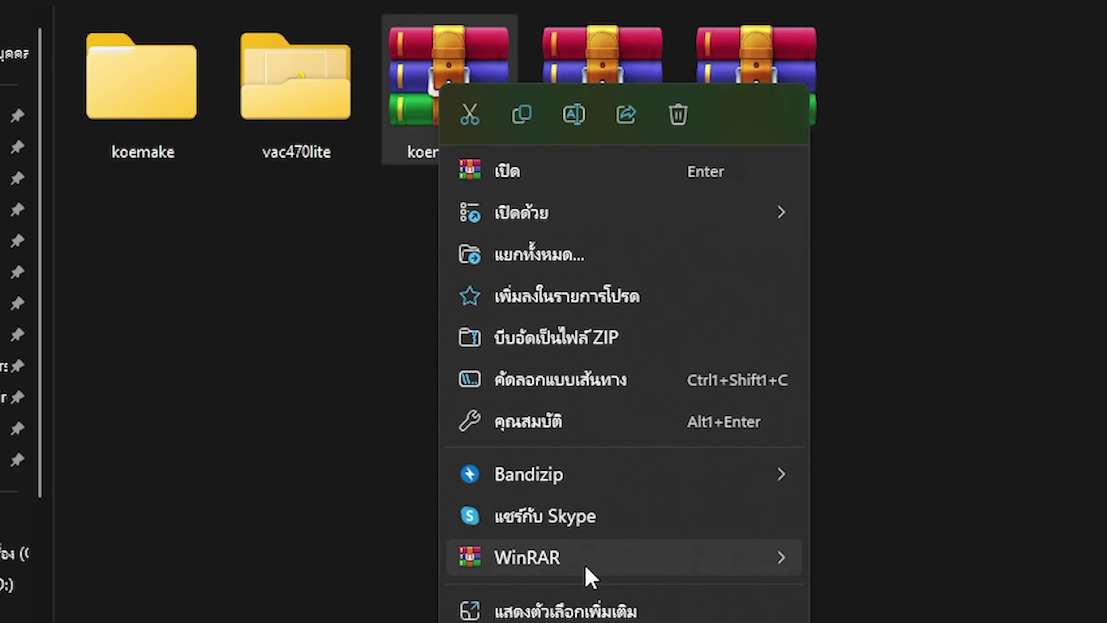
mouse_move(586, 575)
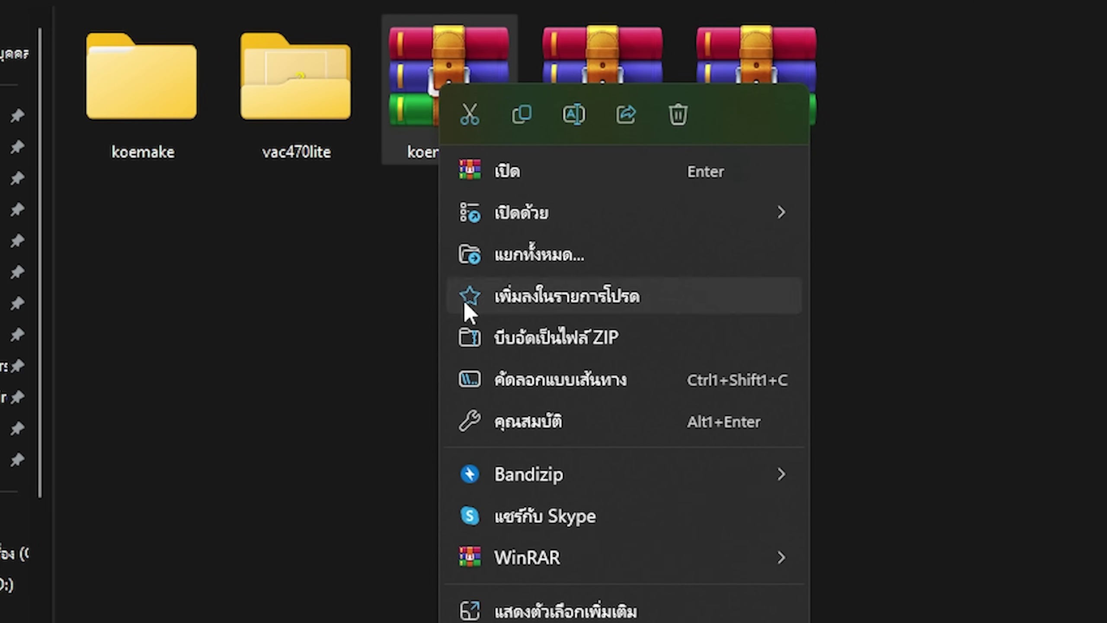
click(240, 392)
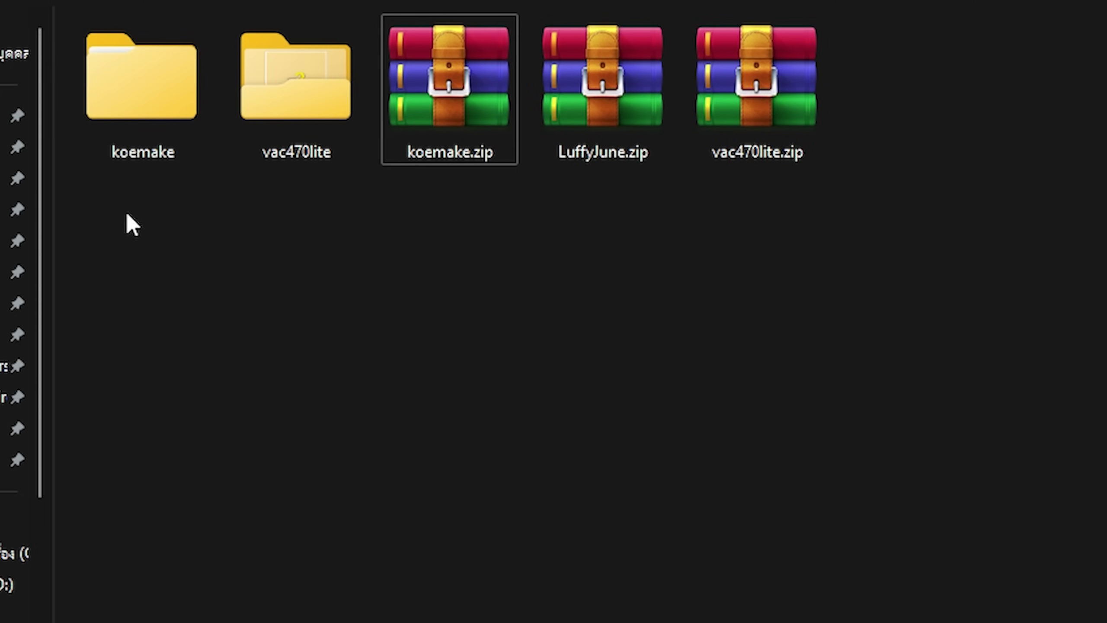
Open the koemake_v01_02_04 folder inside the extracted koemake folder and locate koemake.exe
double_click(126, 116)
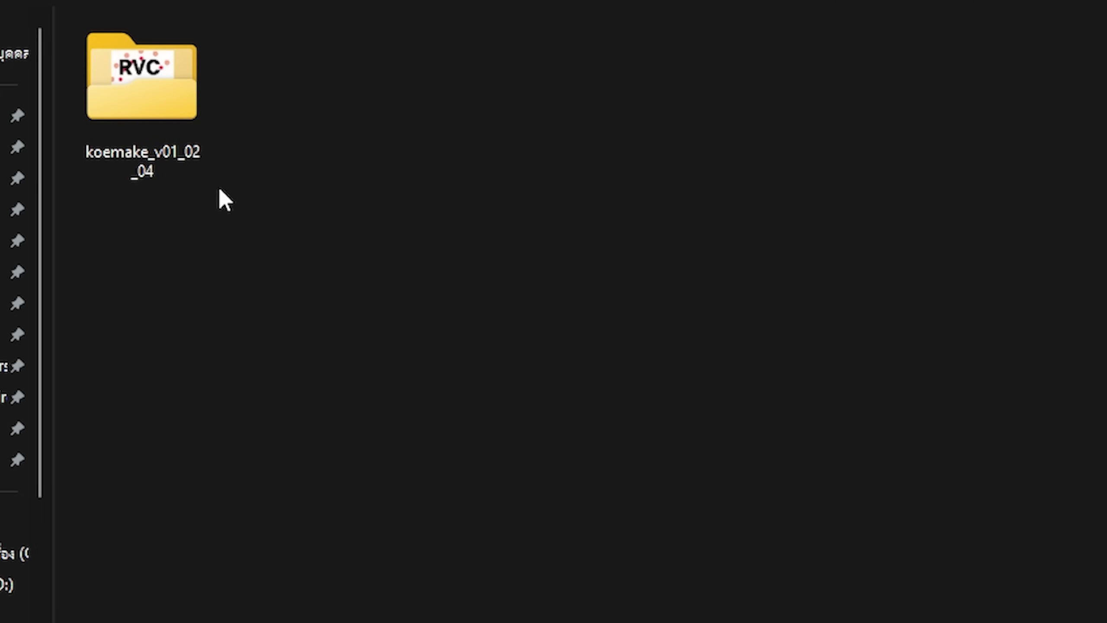
double_click(208, 178)
scroll(890, 353, down, 10)
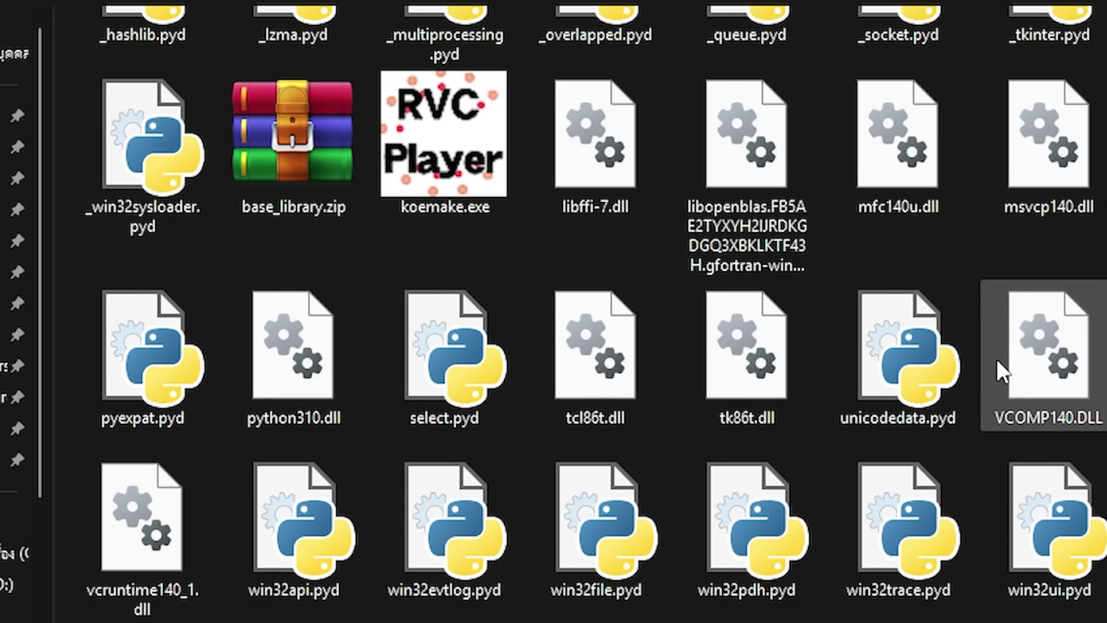
Launch koemake.exe from the extracted Koemake folder
scroll(811, 293, up, 5)
scroll(806, 288, down, 5)
click(401, 214)
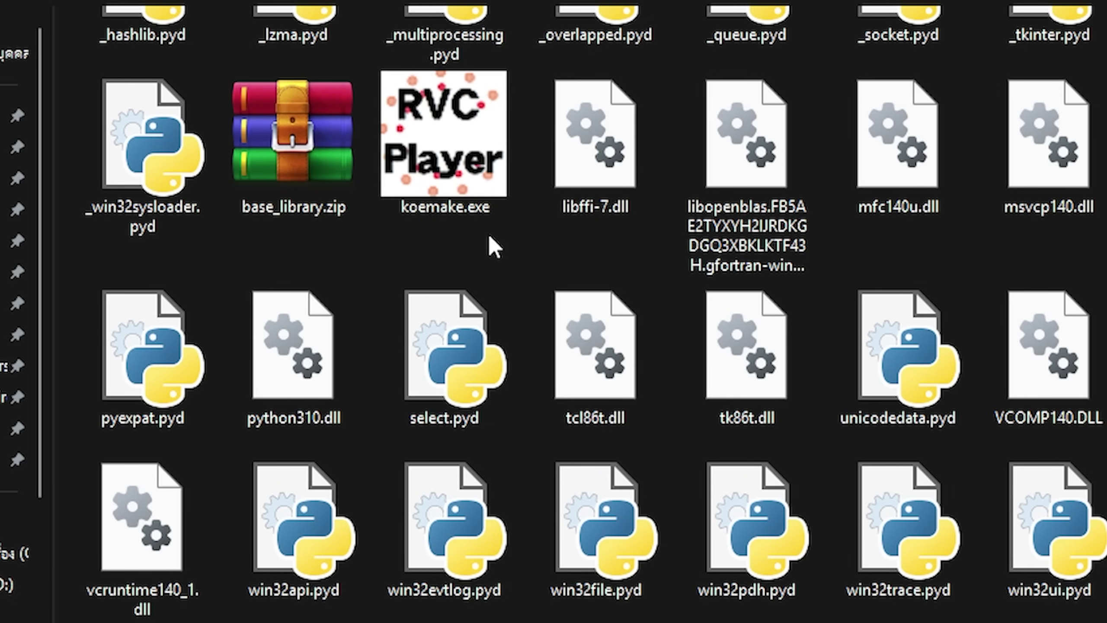
double_click(424, 162)
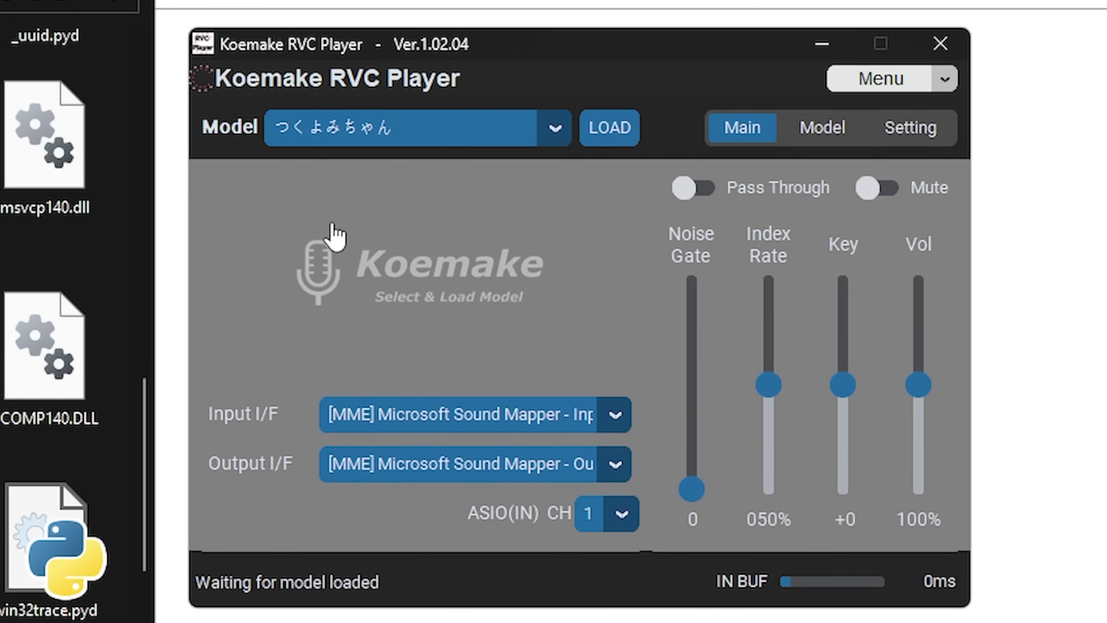
Load the つくよみちゃん voice model and raise its Key to +12
click(523, 125)
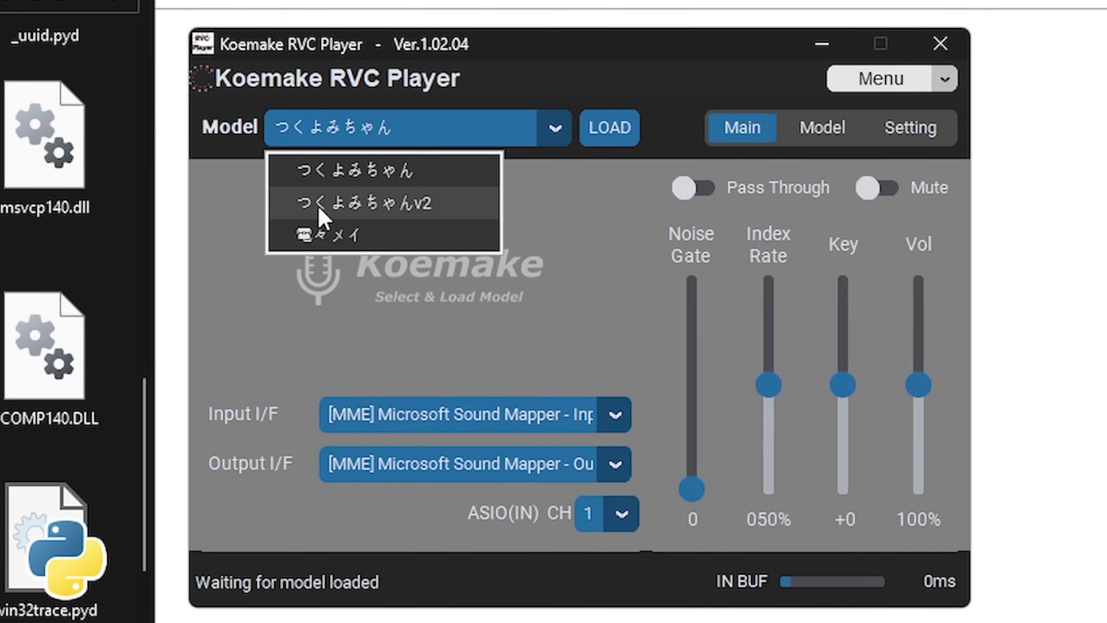
click(624, 100)
click(610, 131)
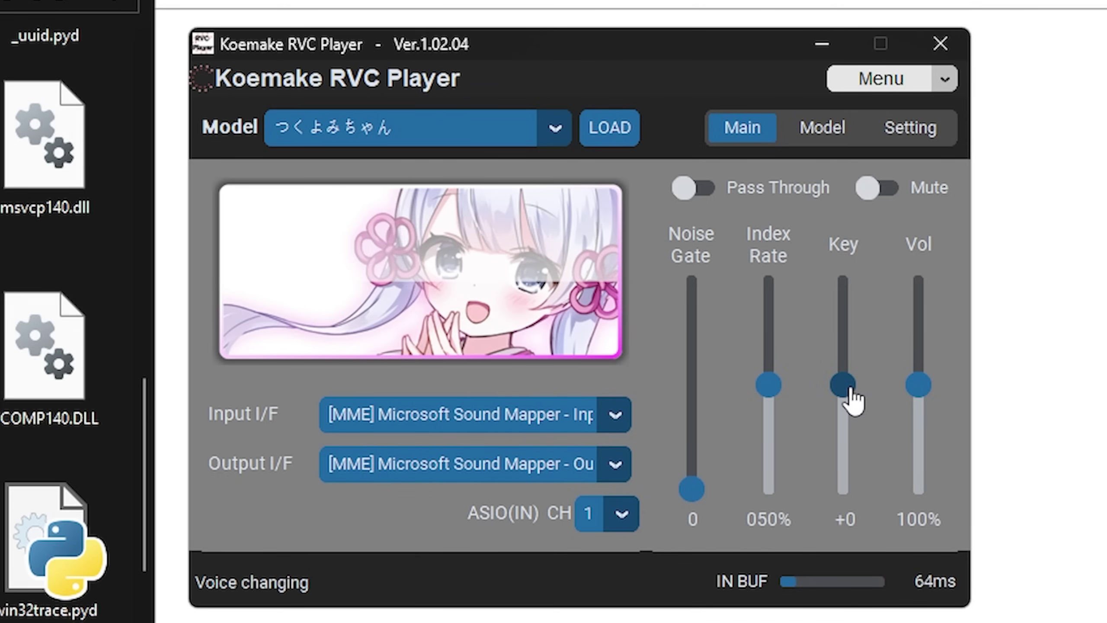
drag(853, 395, 851, 321)
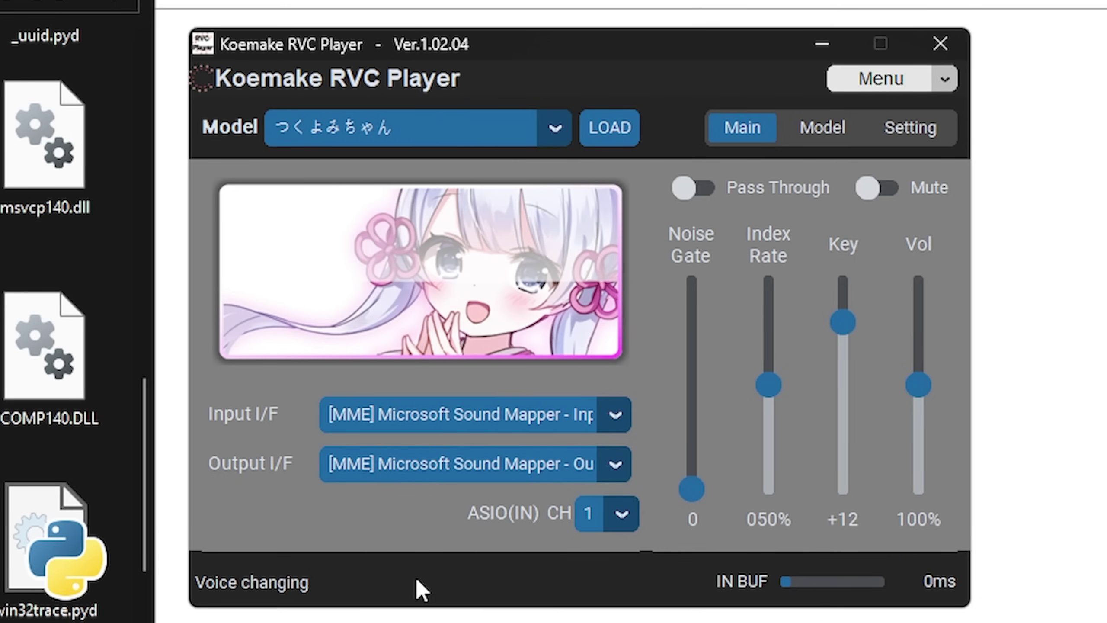
Set the input interface to [MME] Microphone (Logitech PRO X) and the output interface to [MME] CABLE Input (VB-Audio Virtual Cable)
click(497, 419)
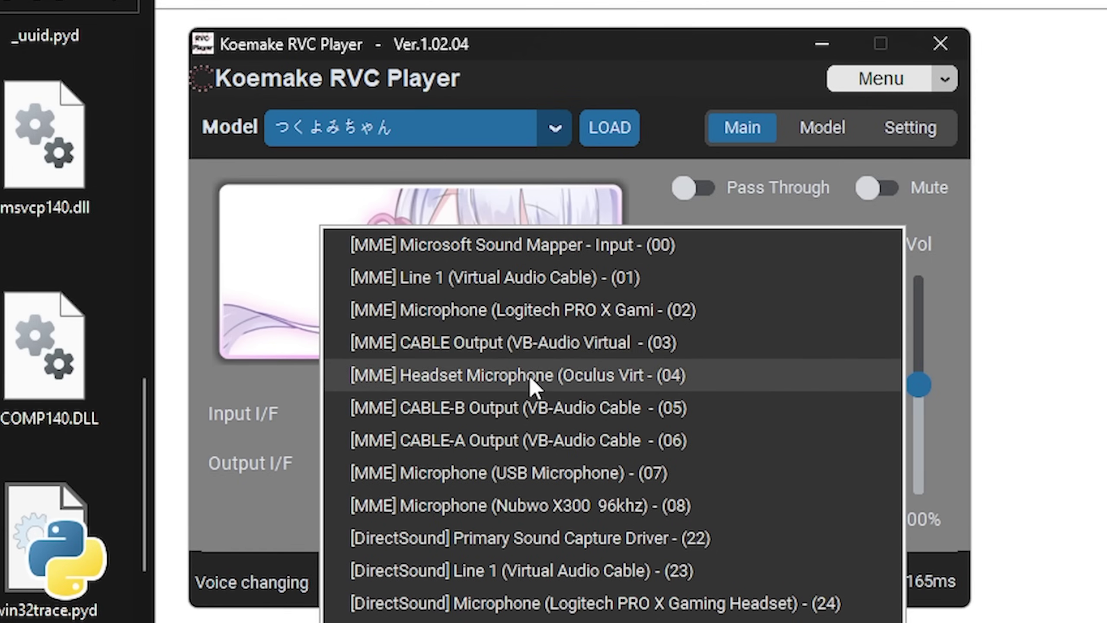
click(583, 313)
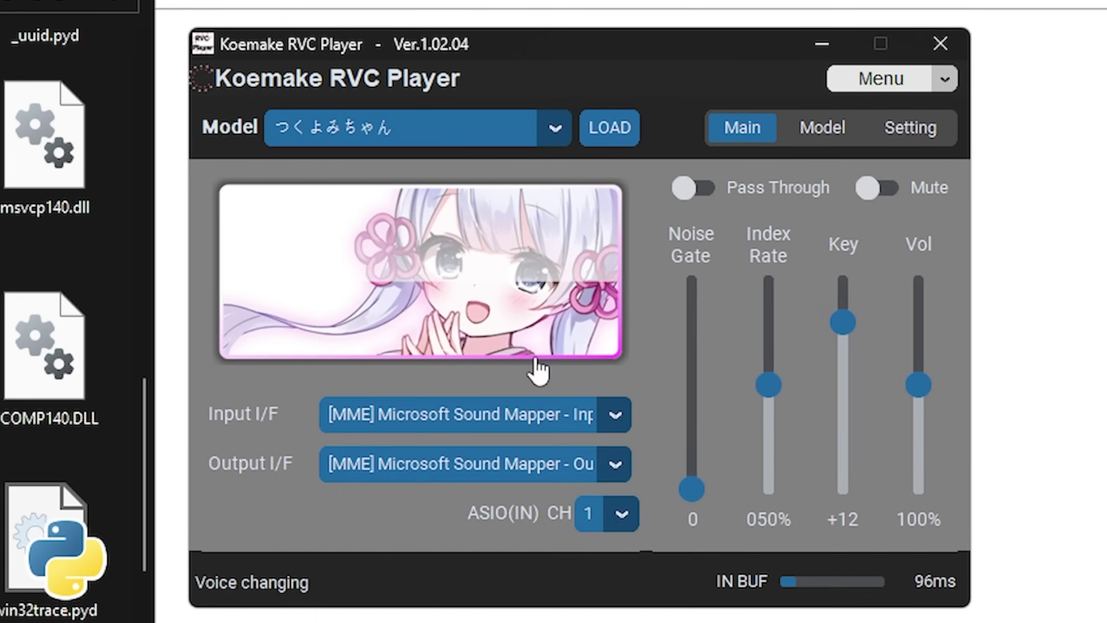
click(427, 480)
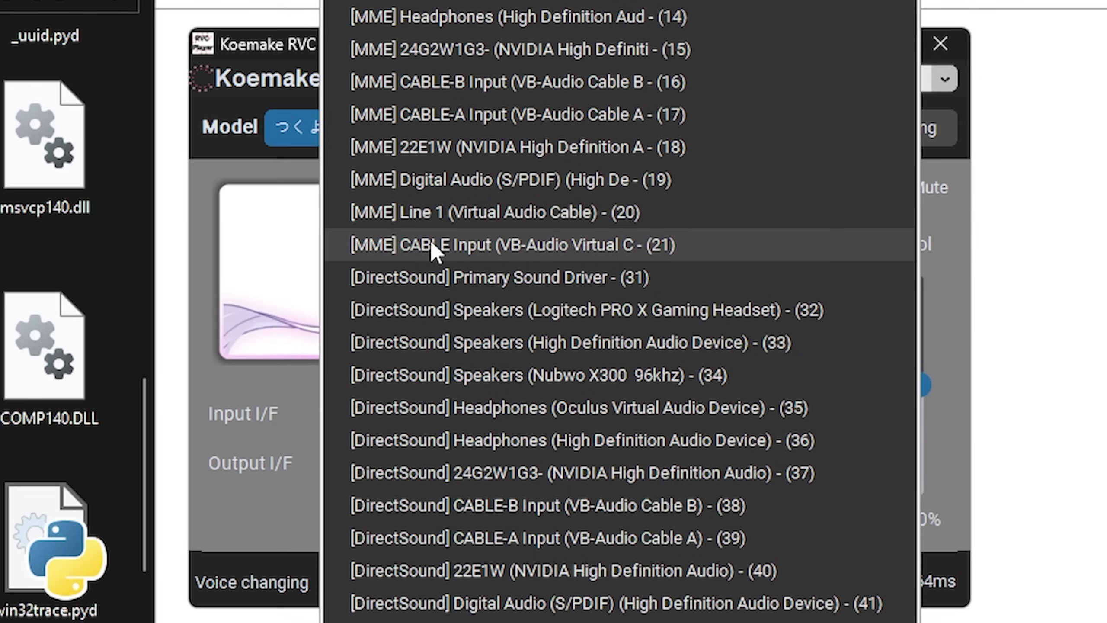
click(397, 245)
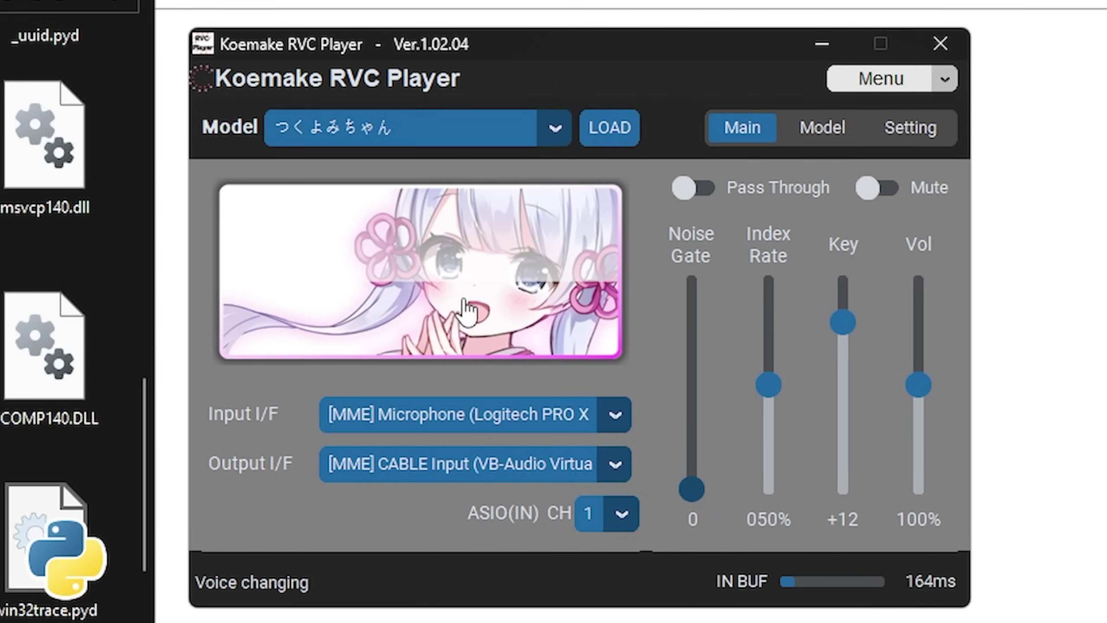
Review the available models, the model directory setting and the つくよみちゃん model information, reload that model and return to the main view
click(541, 137)
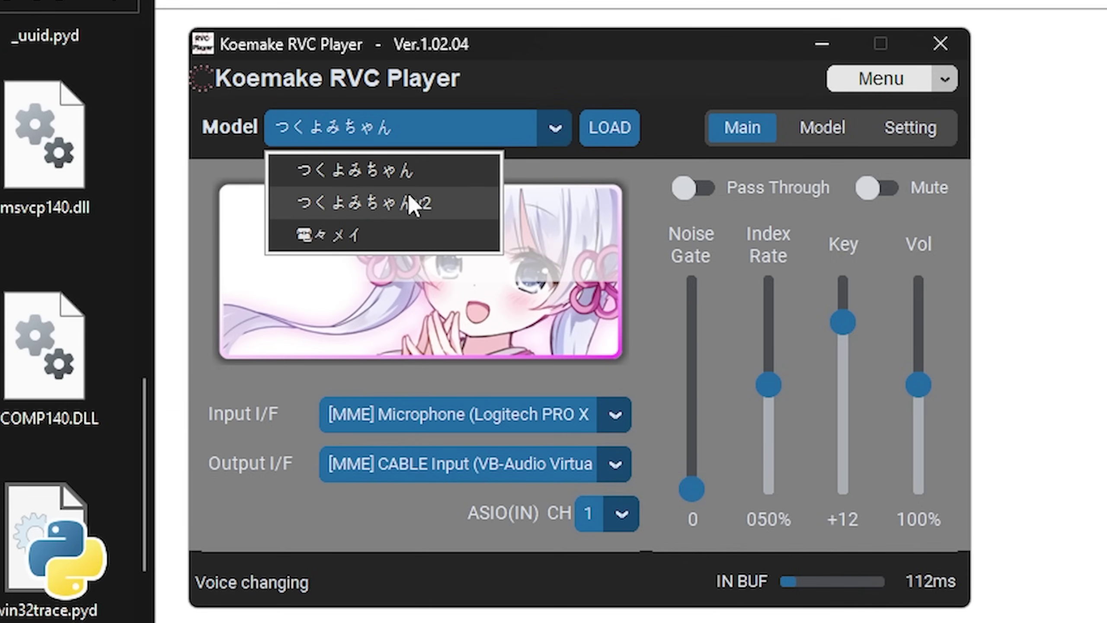
click(645, 189)
click(908, 129)
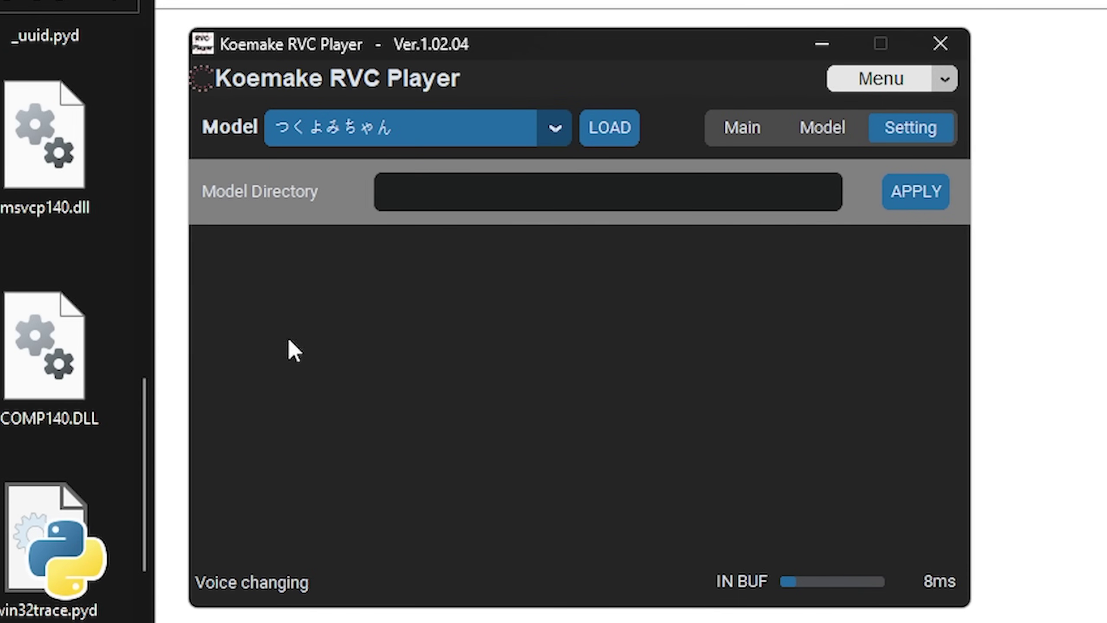
click(817, 131)
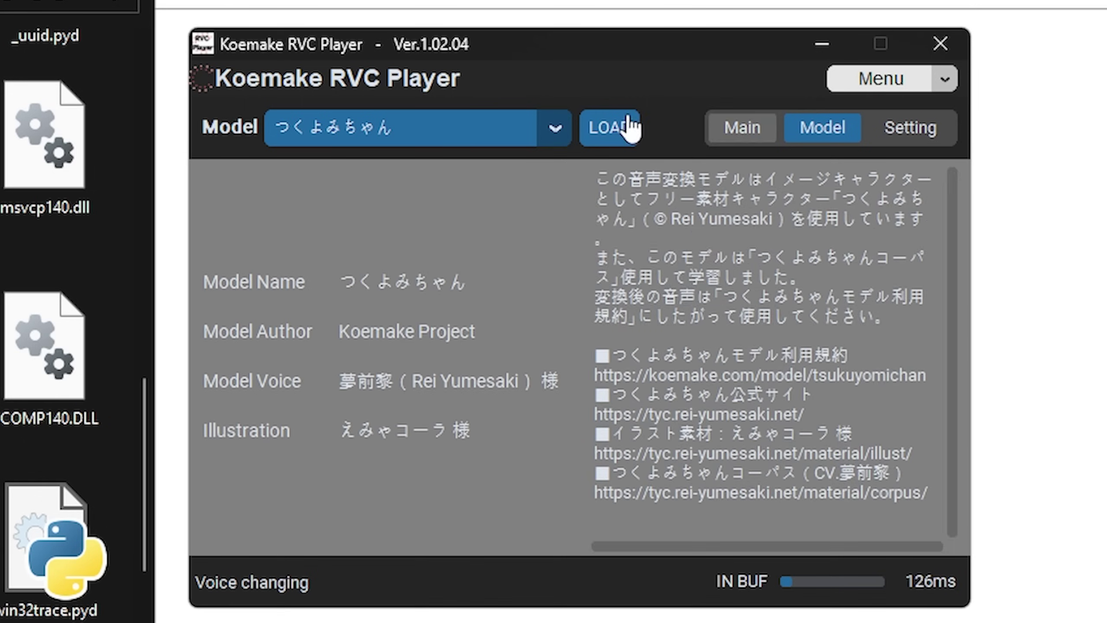
click(628, 126)
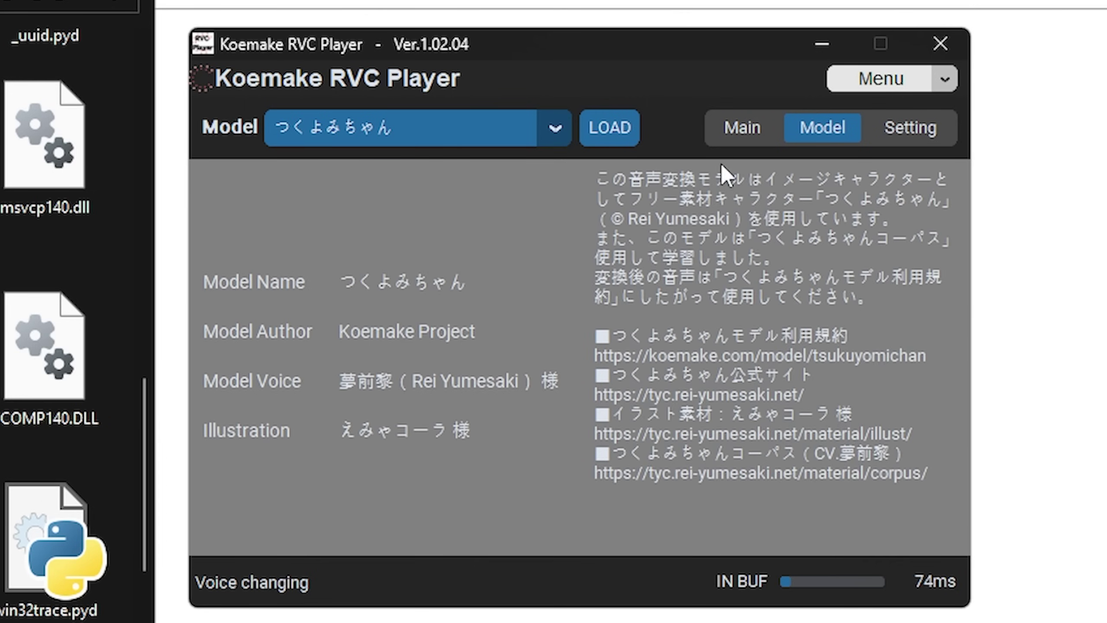
click(746, 131)
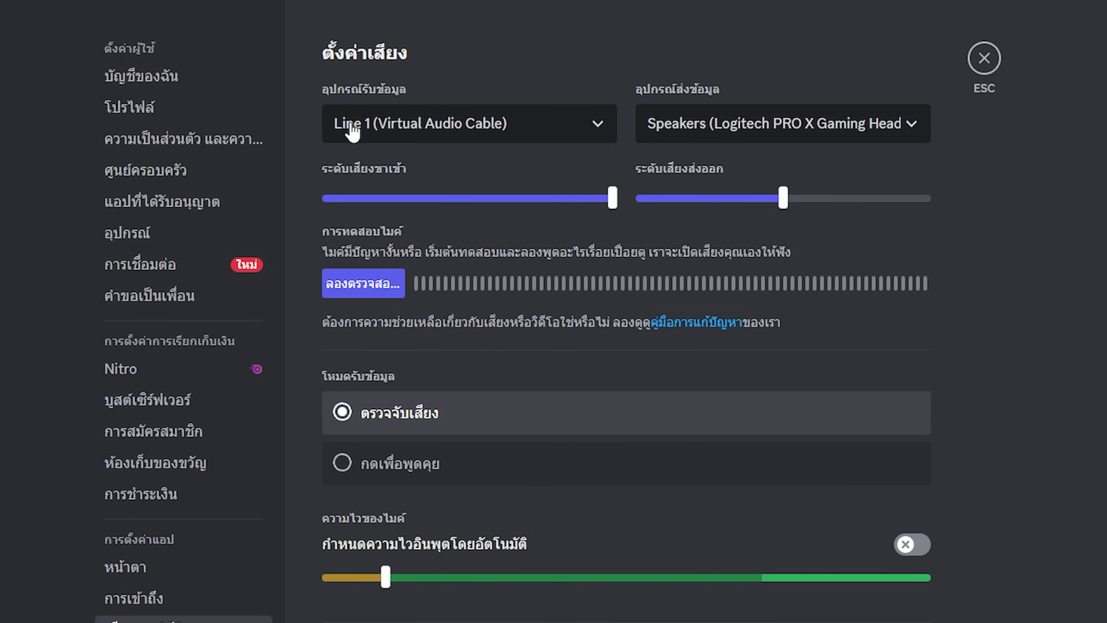
In Discord's voice settings, check the available input devices and set noise suppression to ไม่มี (none)
click(454, 126)
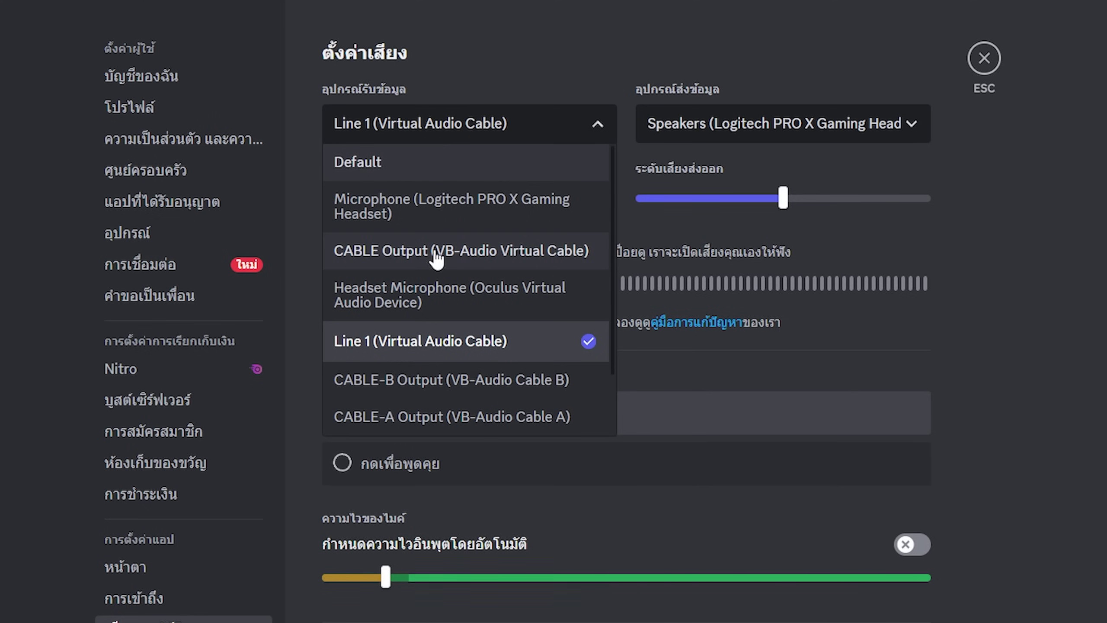
click(942, 457)
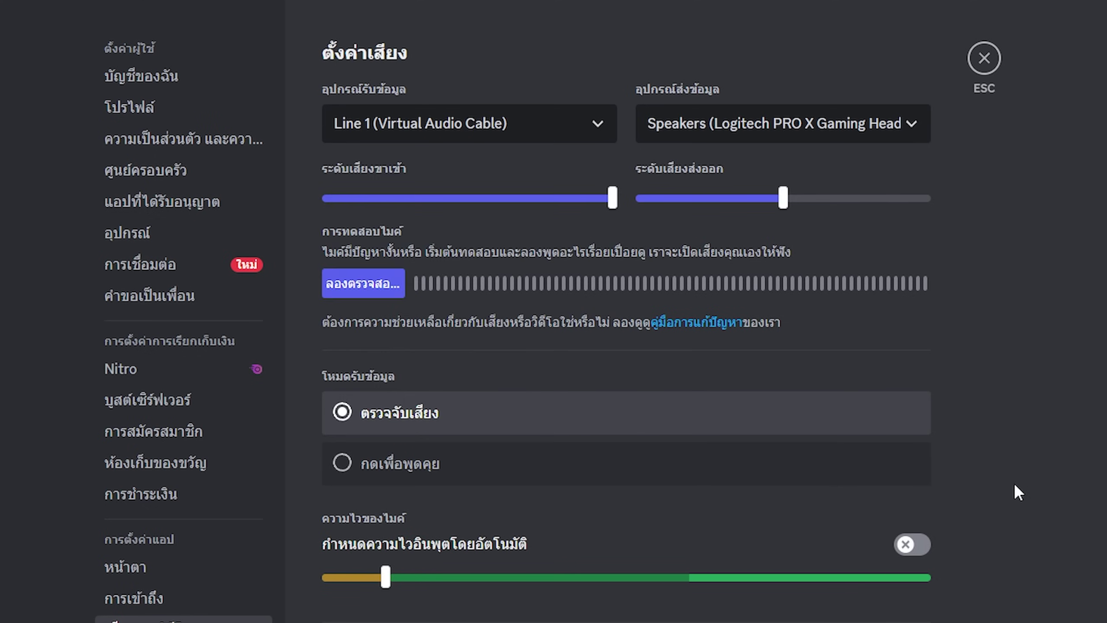
scroll(939, 416, down, 4)
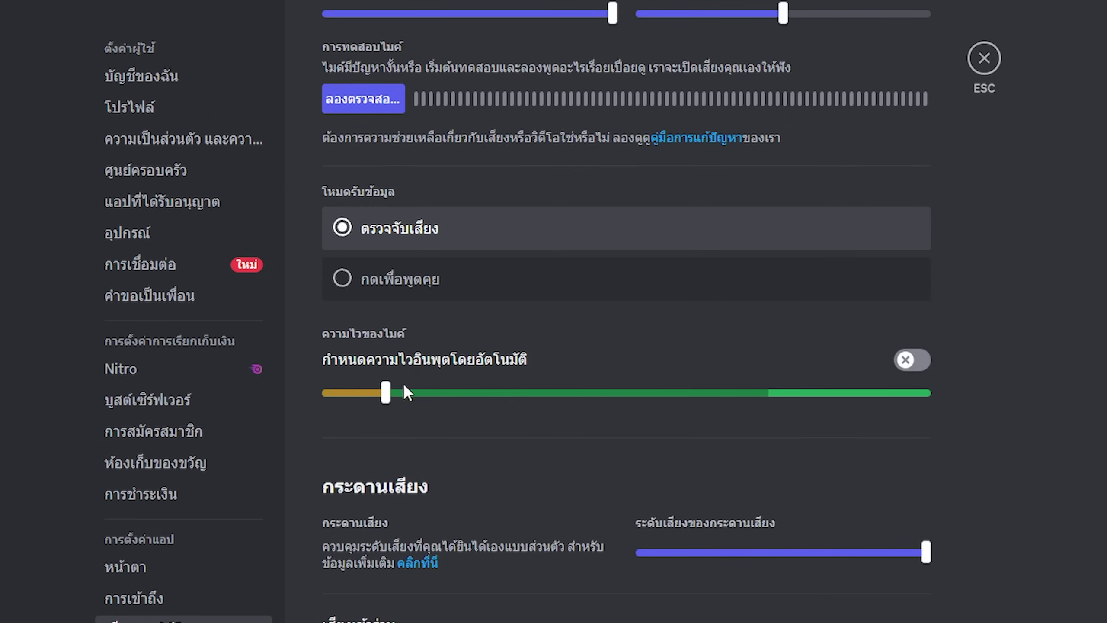
scroll(985, 571, down, 10)
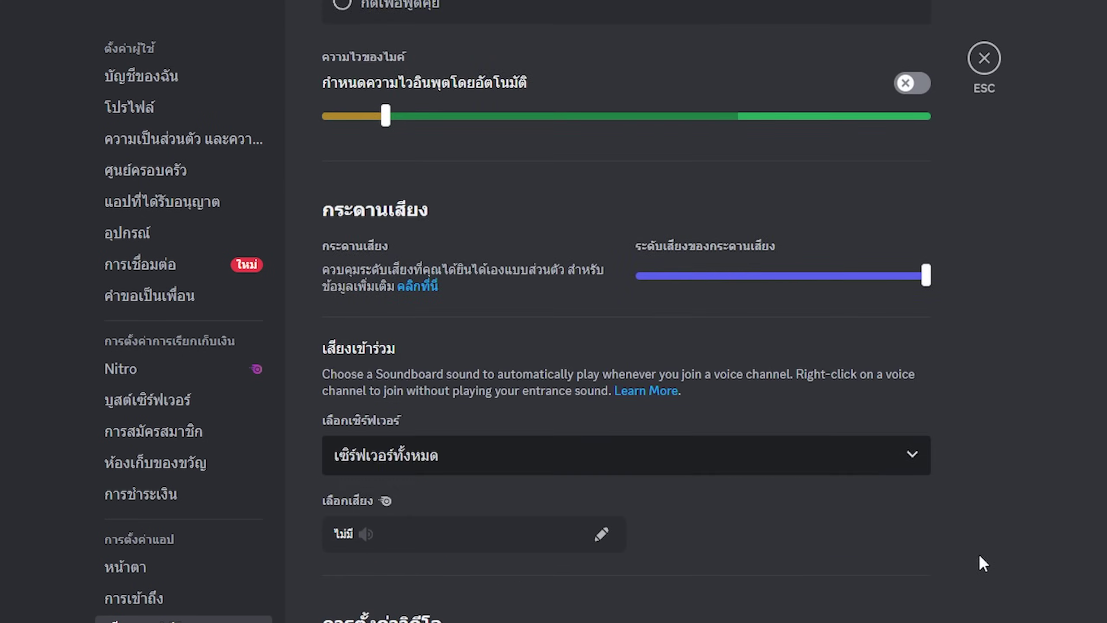
scroll(994, 517, down, 20)
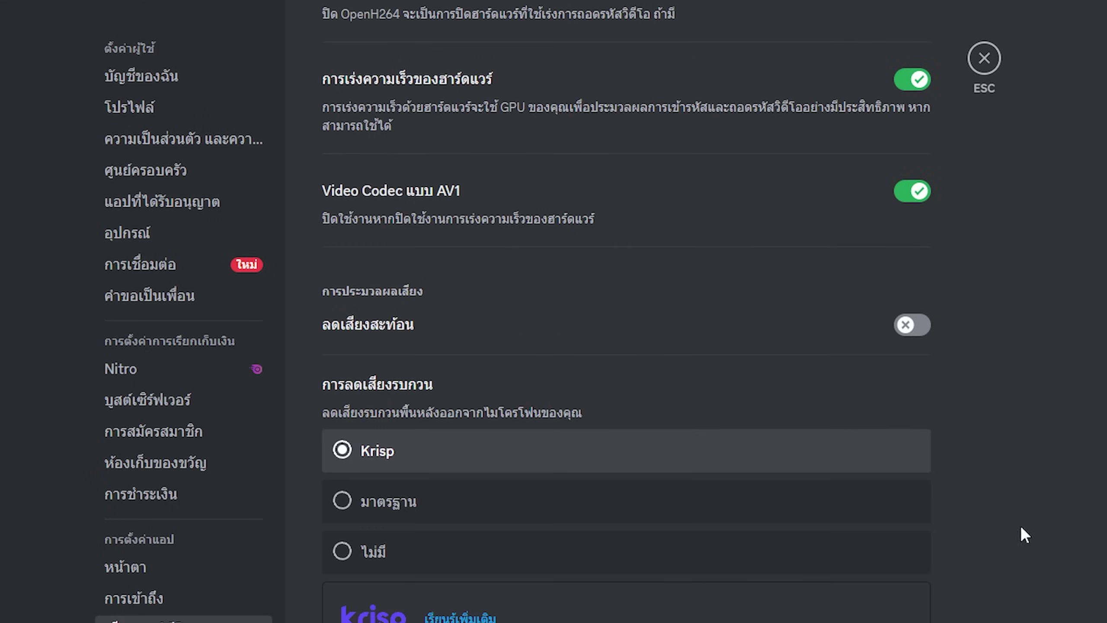
scroll(924, 566, up, 2)
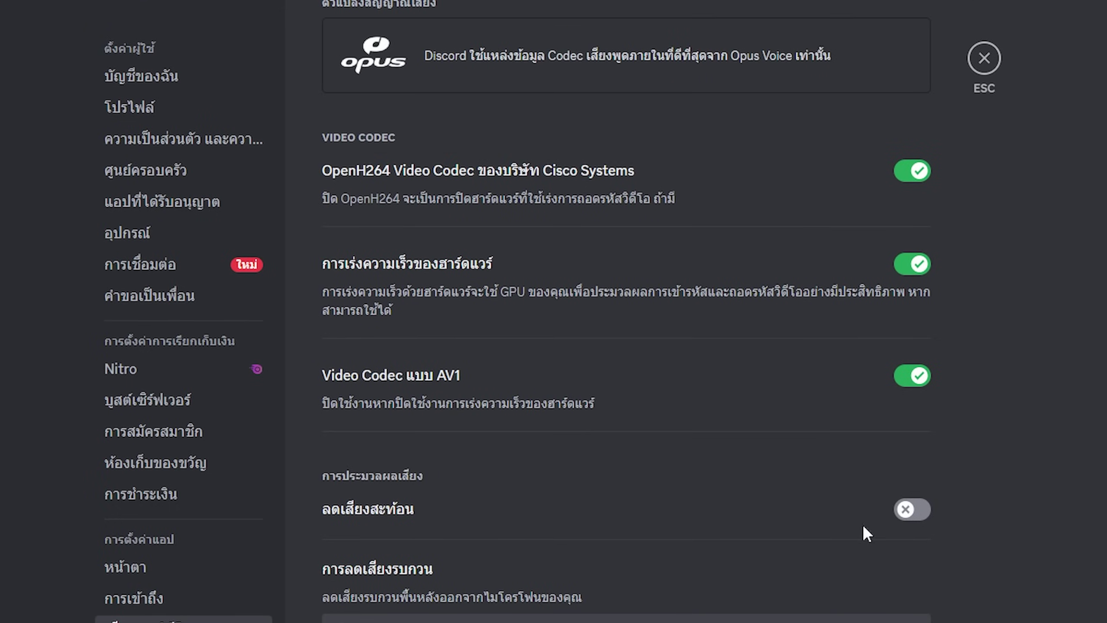
scroll(834, 533, down, 6)
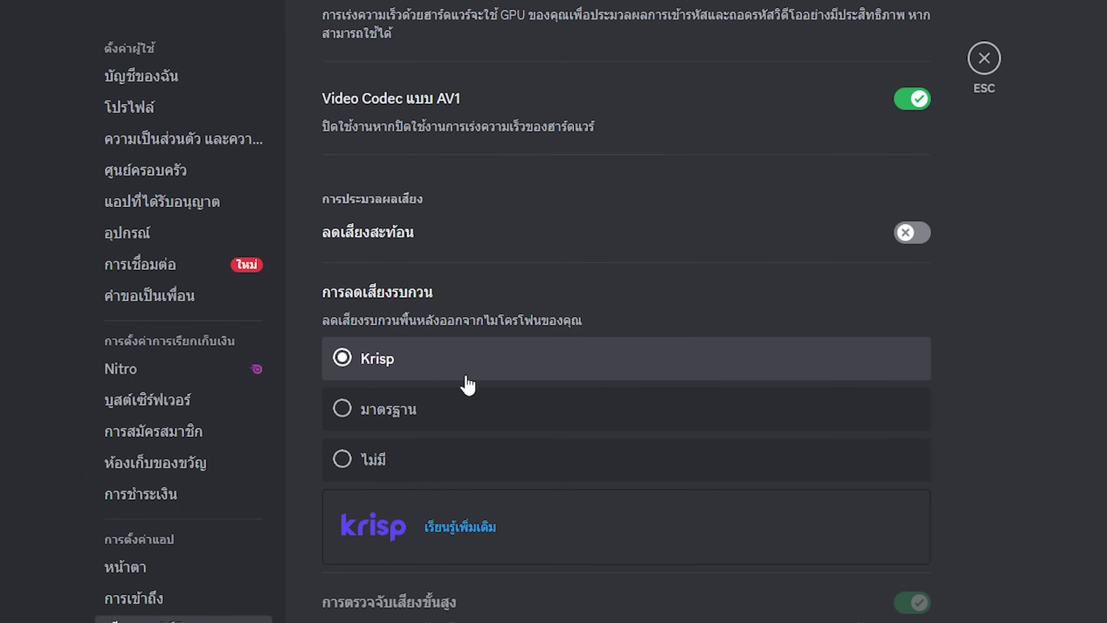
click(392, 465)
scroll(624, 433, down, 10)
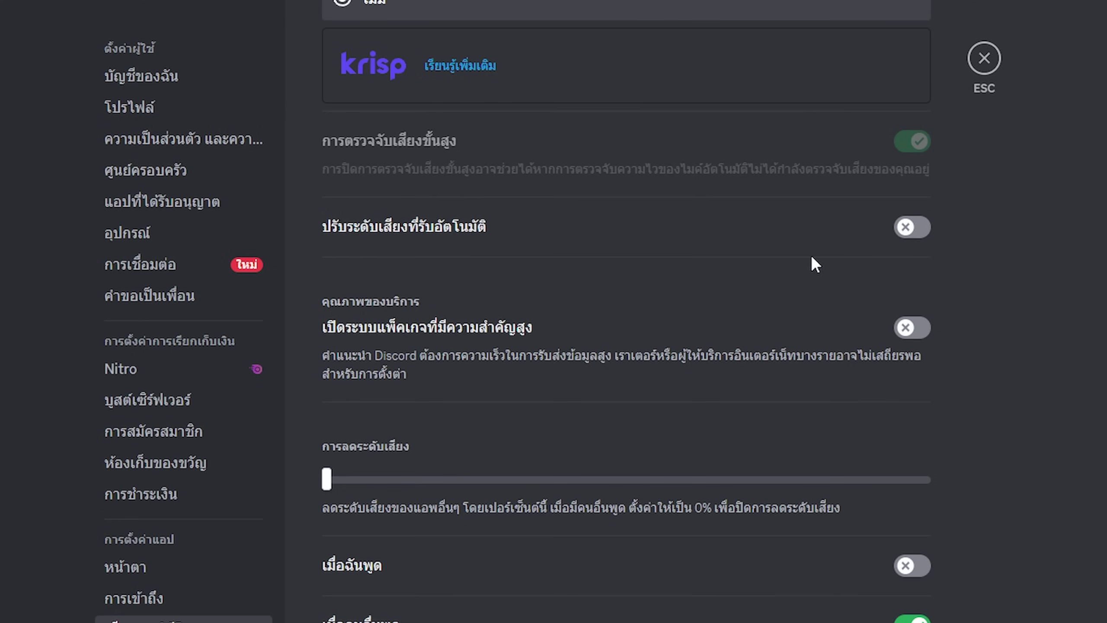
scroll(746, 376, down, 12)
scroll(707, 388, up, 10)
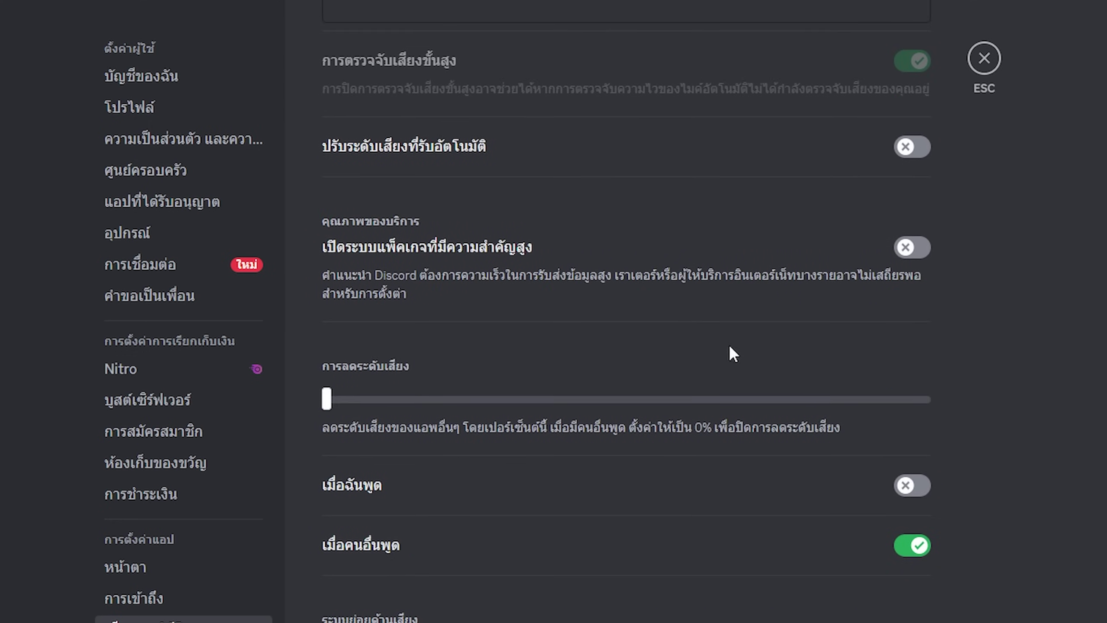
scroll(796, 386, up, 20)
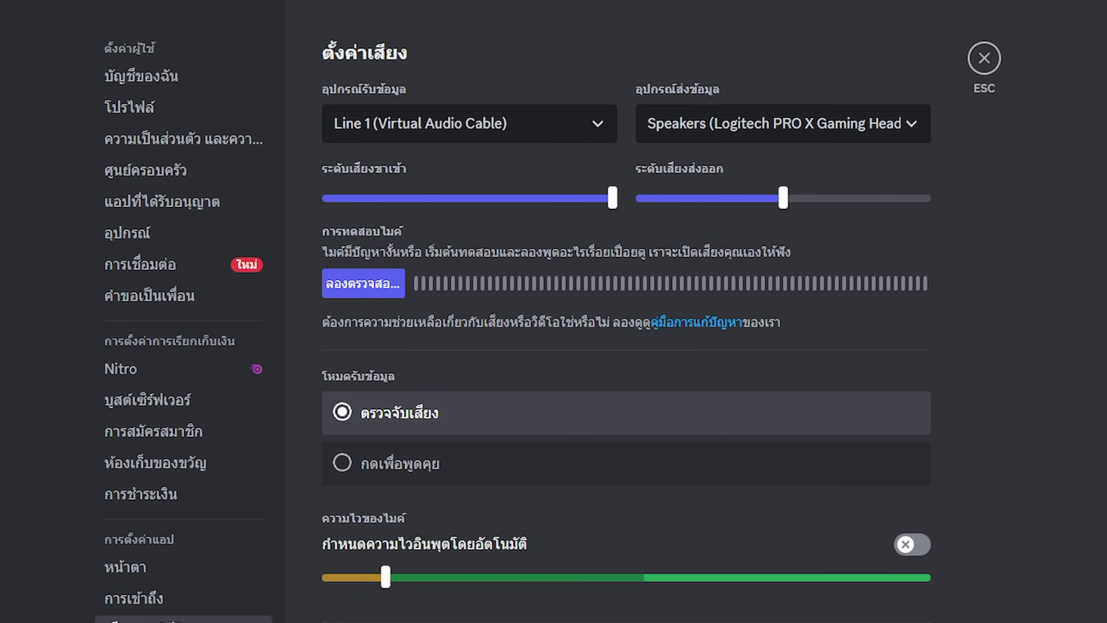
scroll(640, 549, down, 5)
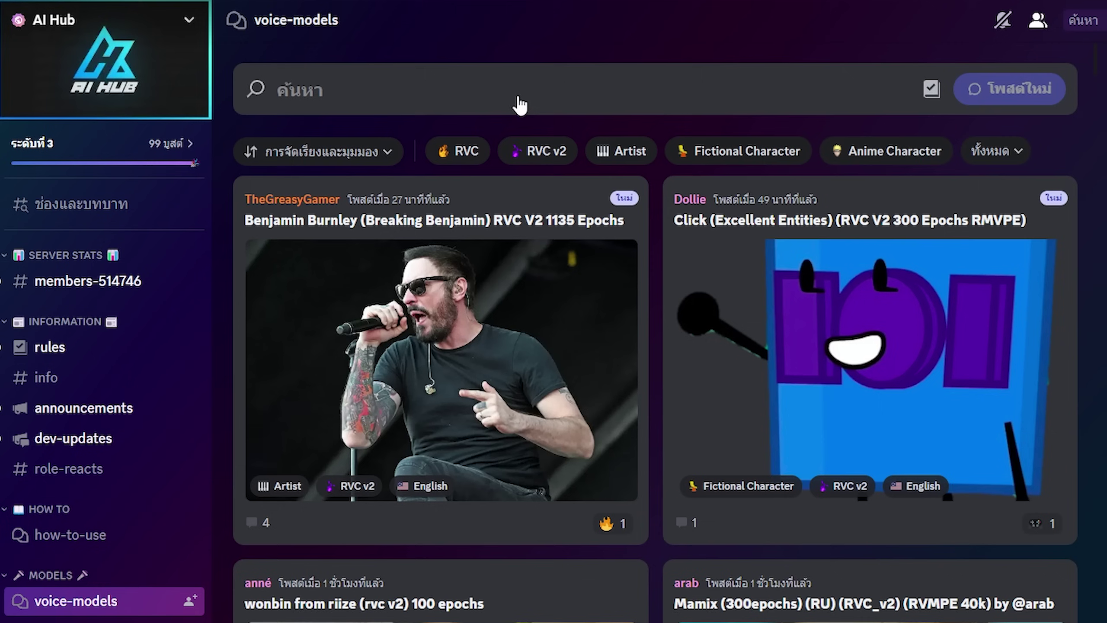
Browse the voice-models forum of the AI Hub server and show its full list of tags
click(486, 97)
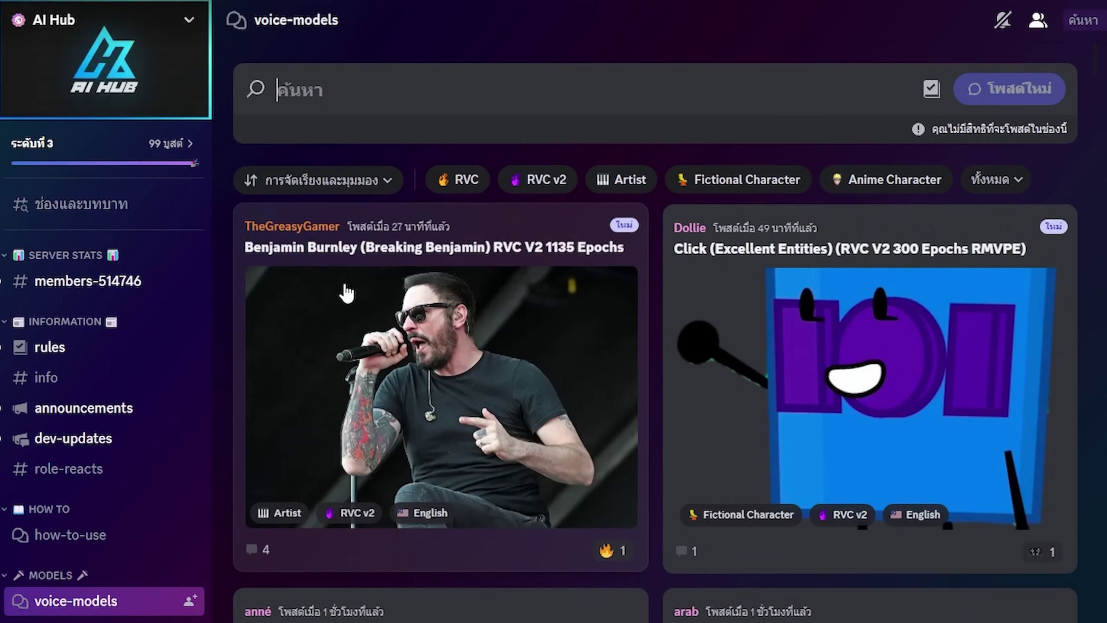
scroll(907, 573, down, 15)
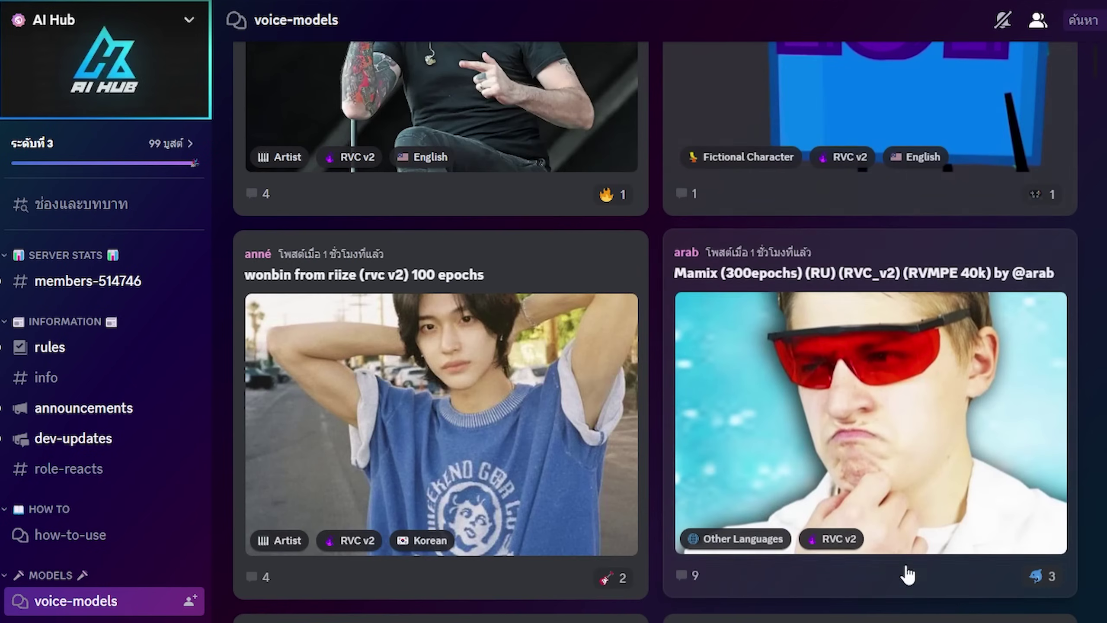
scroll(604, 338, up, 15)
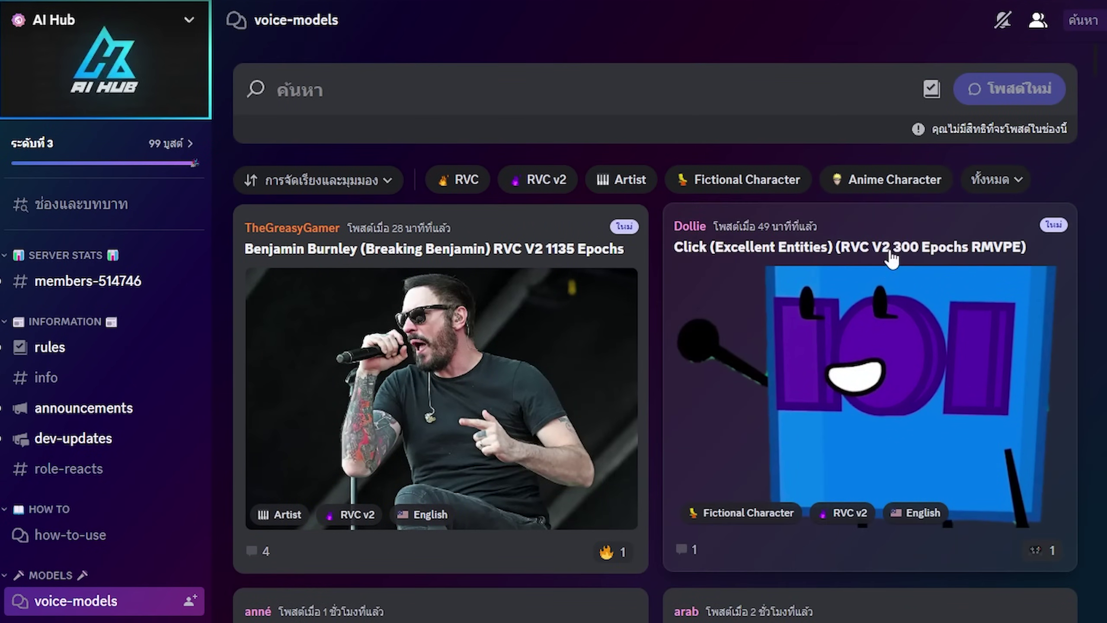
click(986, 187)
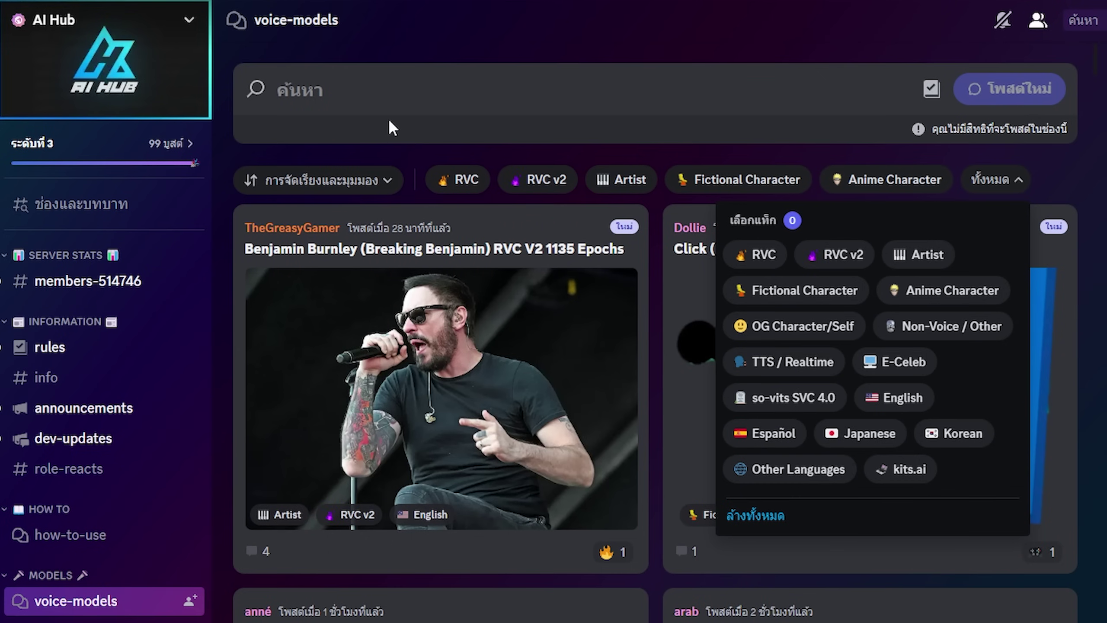
Search the voice-models forum for "thai", browse the matching posts and open the Luffy Thai dub RVC V2 350 Epochs post
click(320, 107)
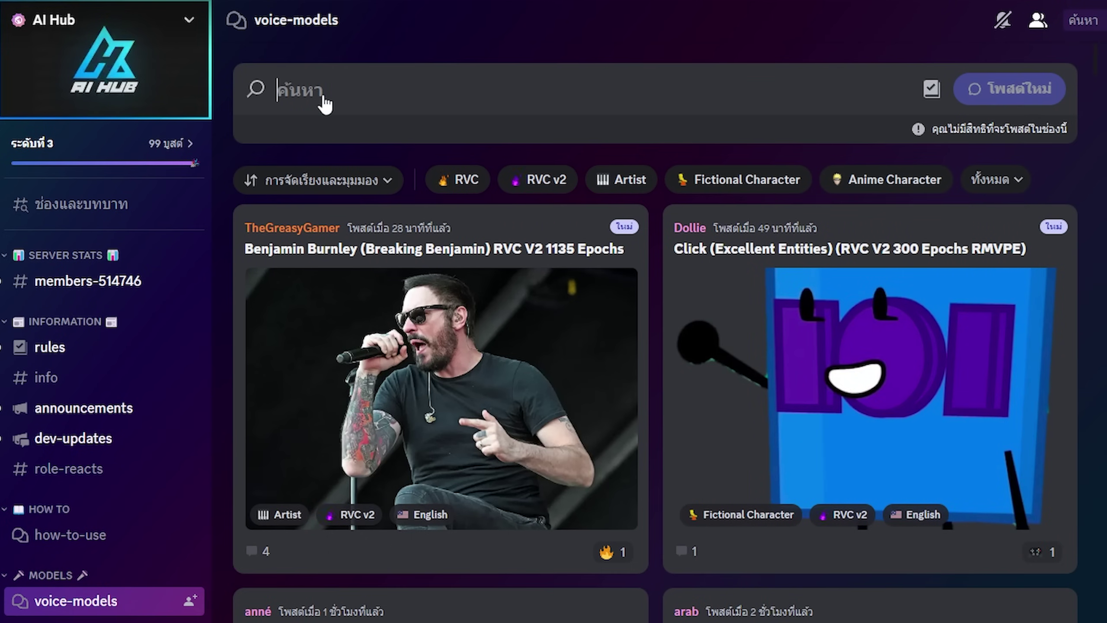
text(thai)
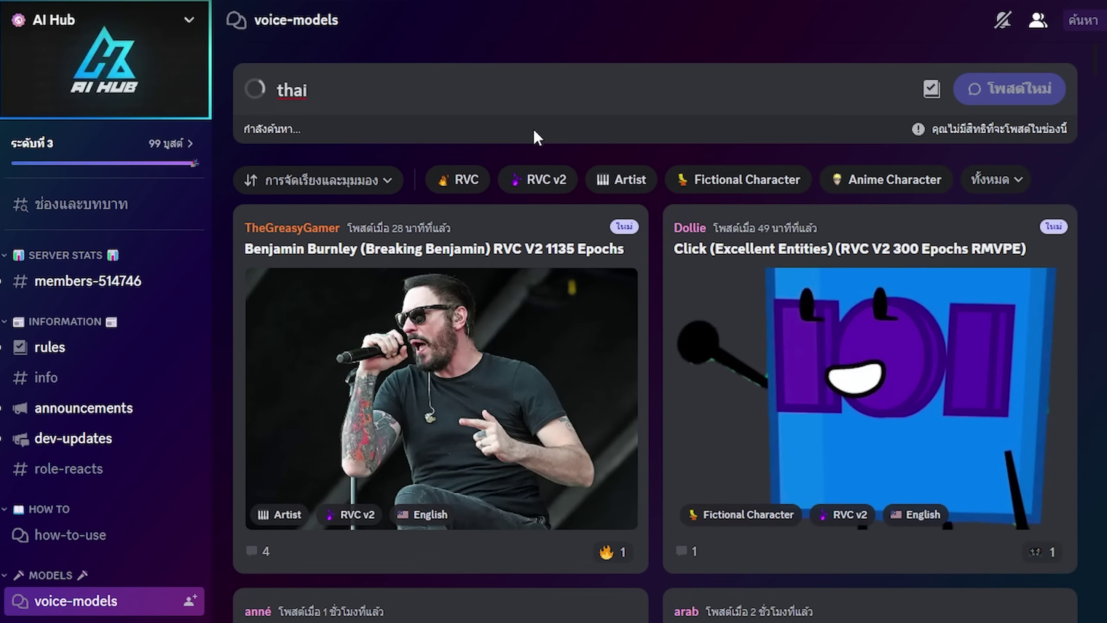
scroll(899, 447, down, 20)
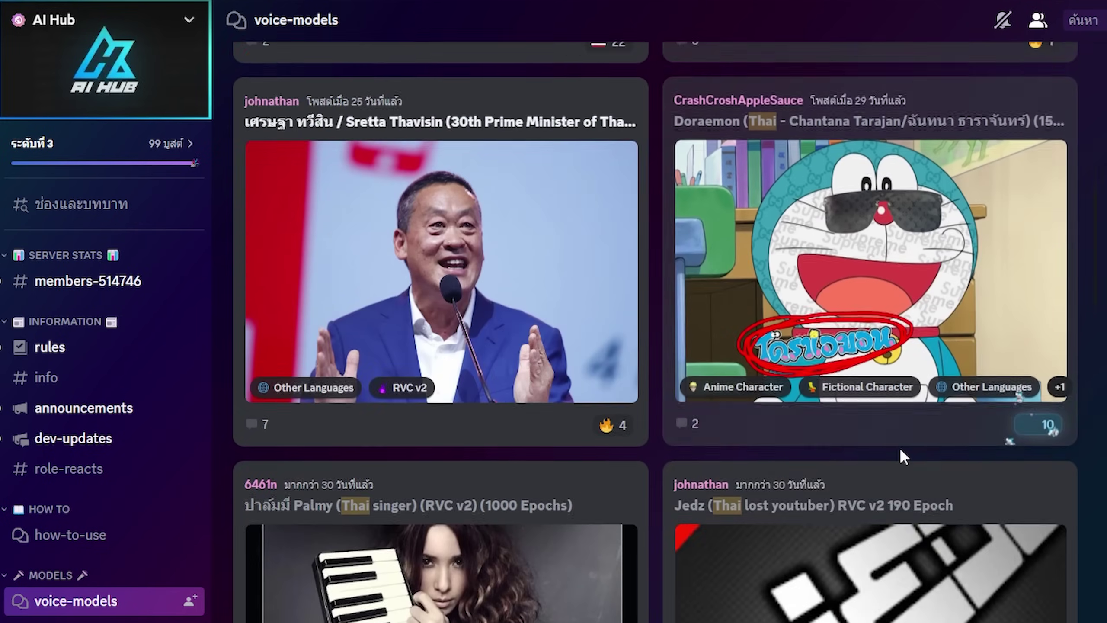
scroll(906, 425, down, 15)
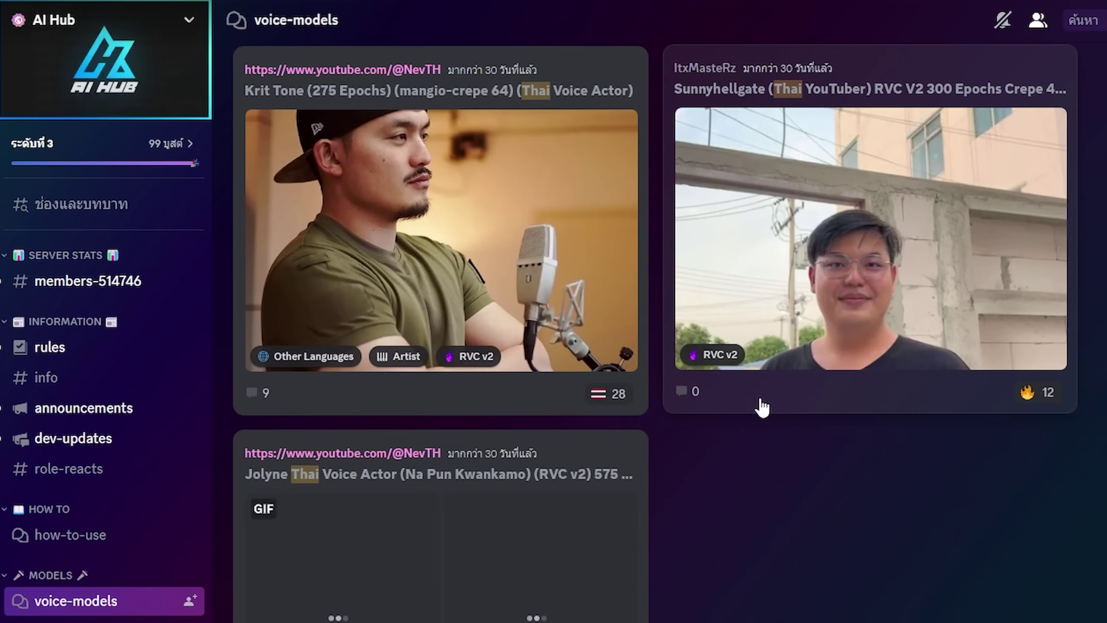
scroll(726, 593, up, 20)
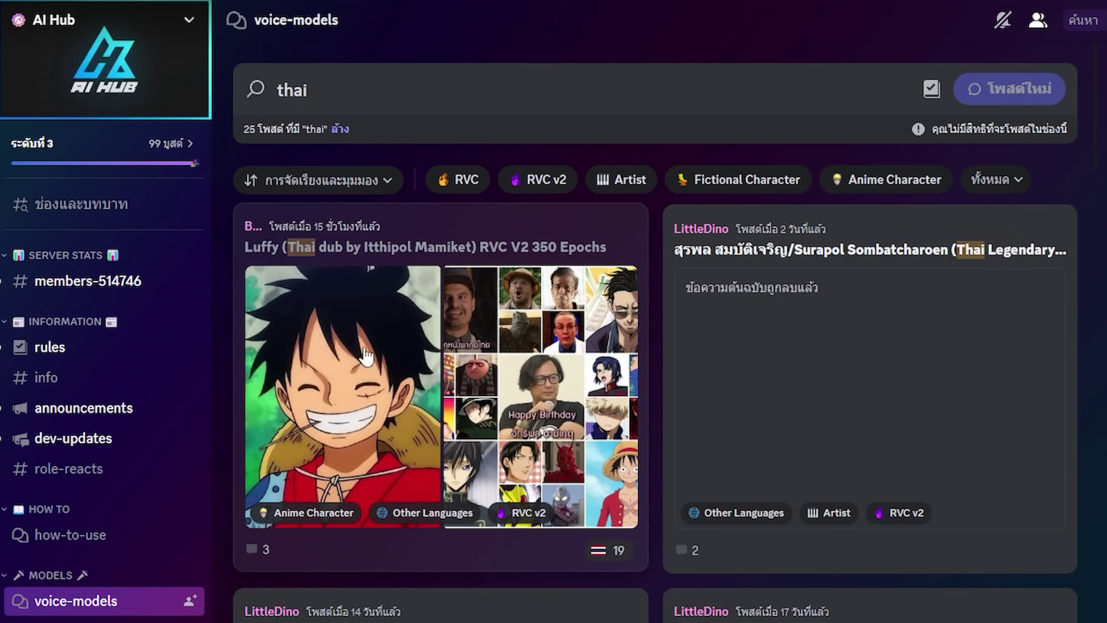
click(337, 302)
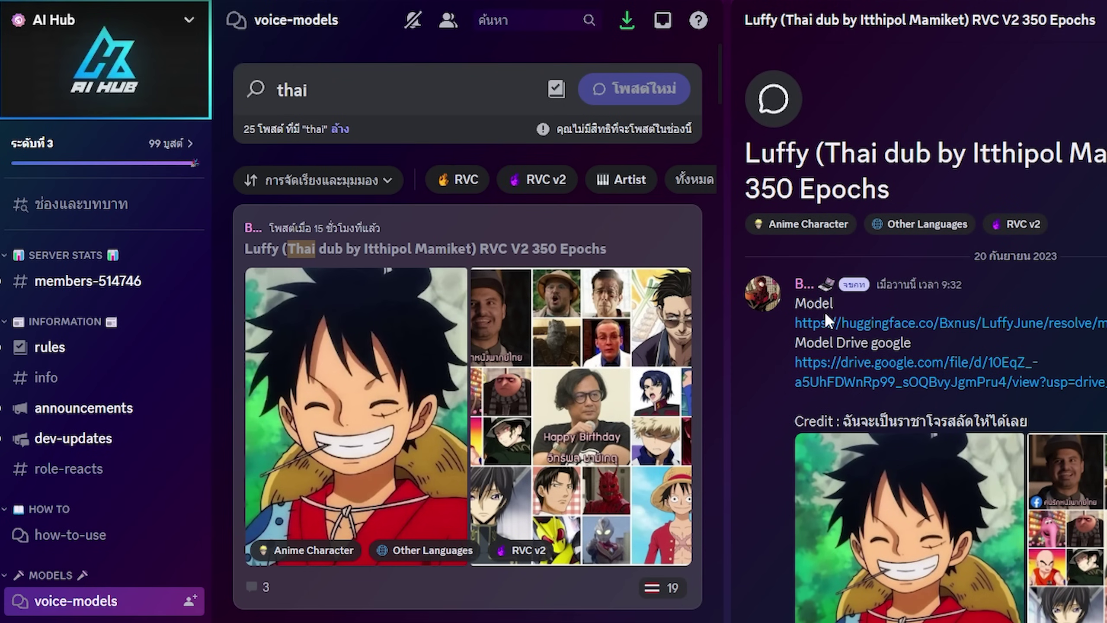
Download LuffyJune.zip through the post's model link and extract it into its own LuffyJune folder in the download folder
click(893, 325)
click(654, 495)
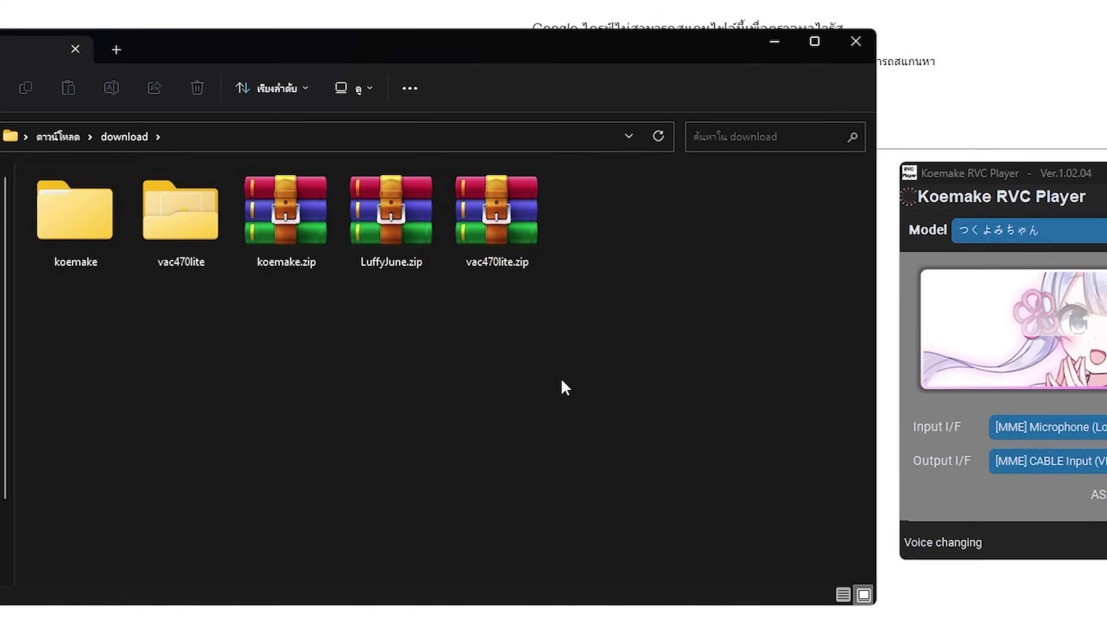
click(385, 242)
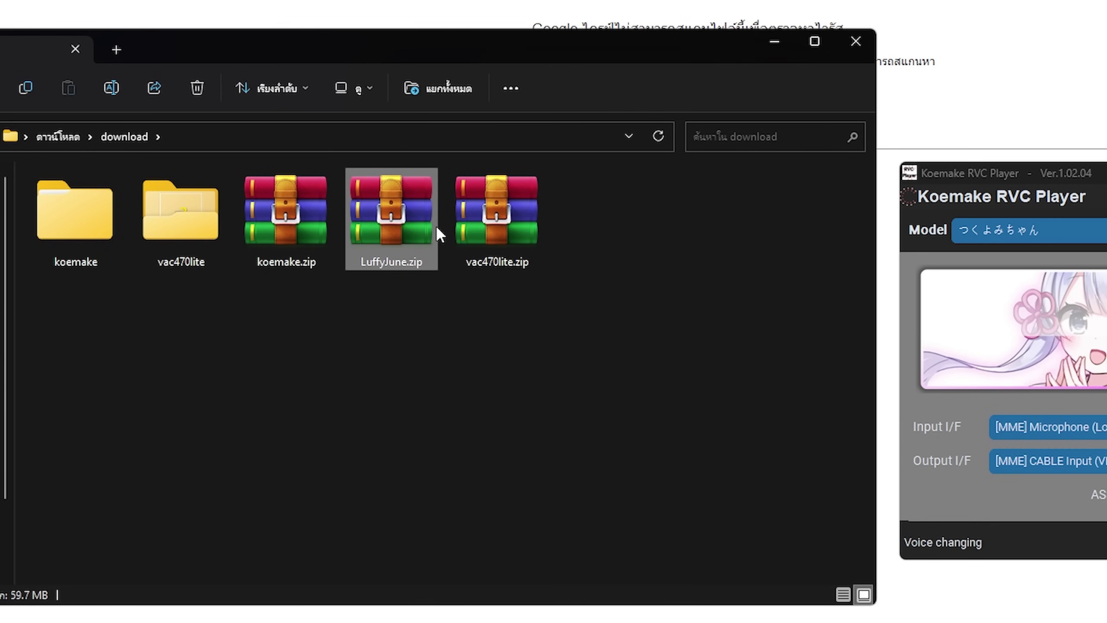
right_click(411, 241)
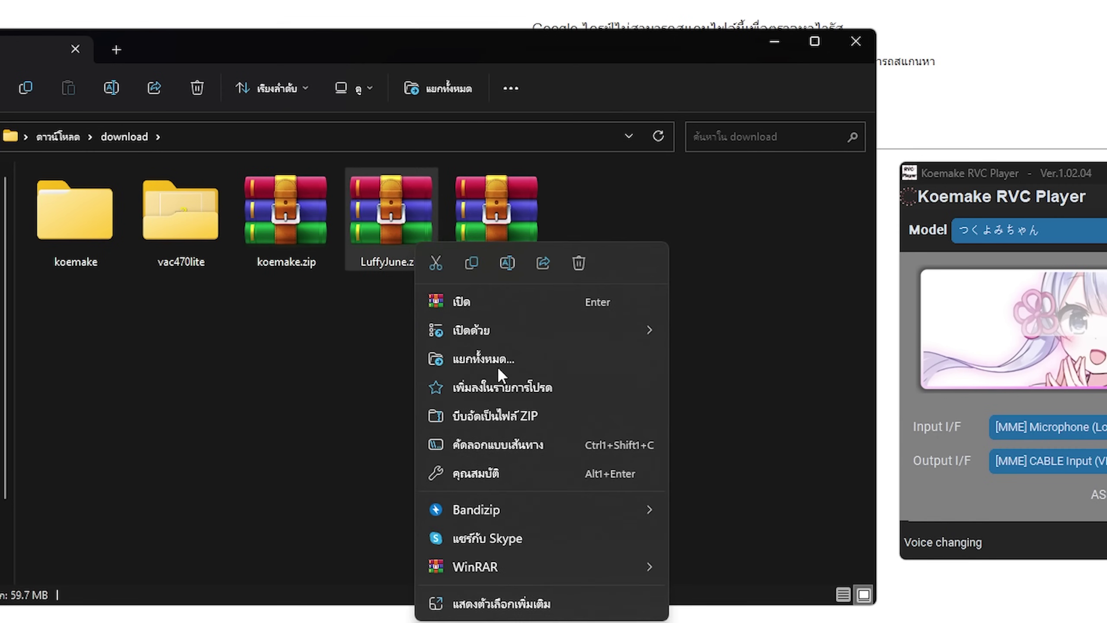
mouse_move(596, 579)
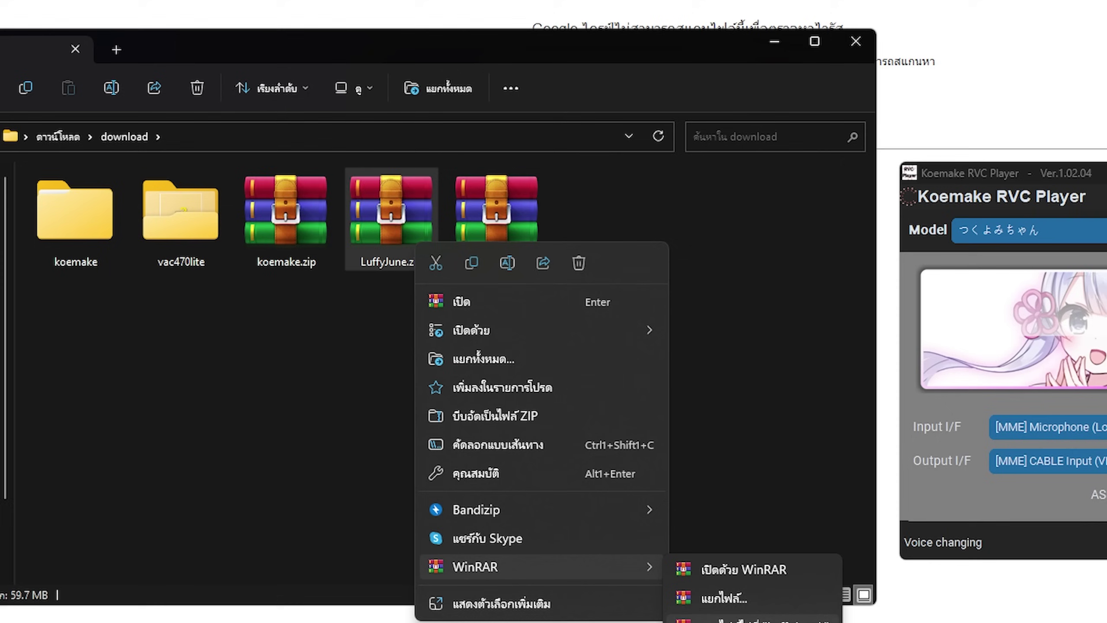
click(750, 620)
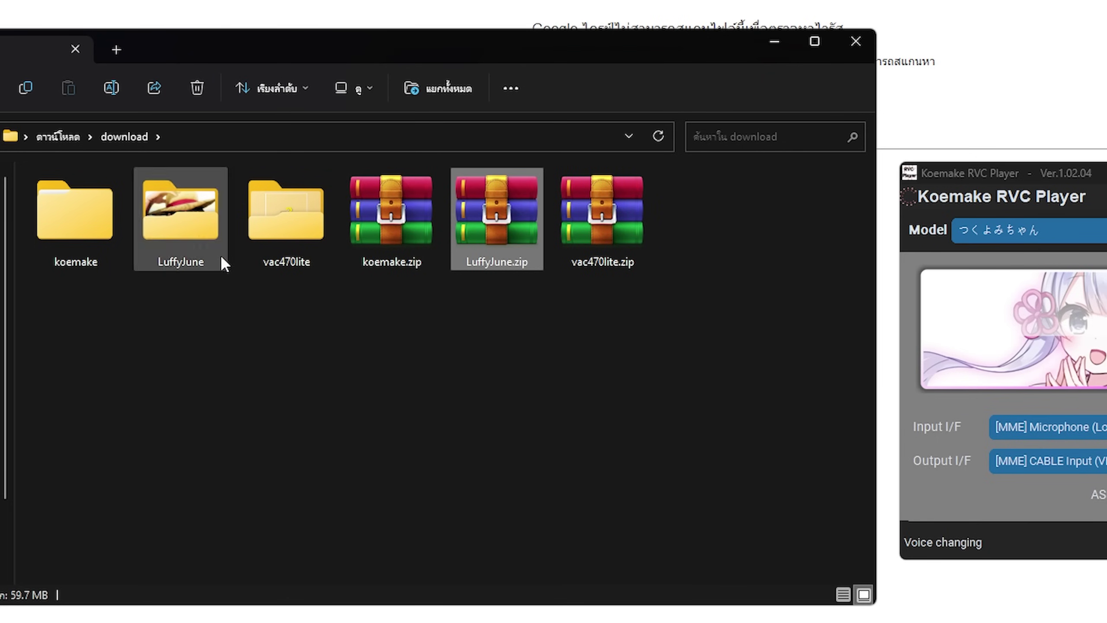
In the extracted LuffyJune folder, copy the base name of LuffyJune.pth and rename Luffy.png as LuffyJune.png
double_click(169, 242)
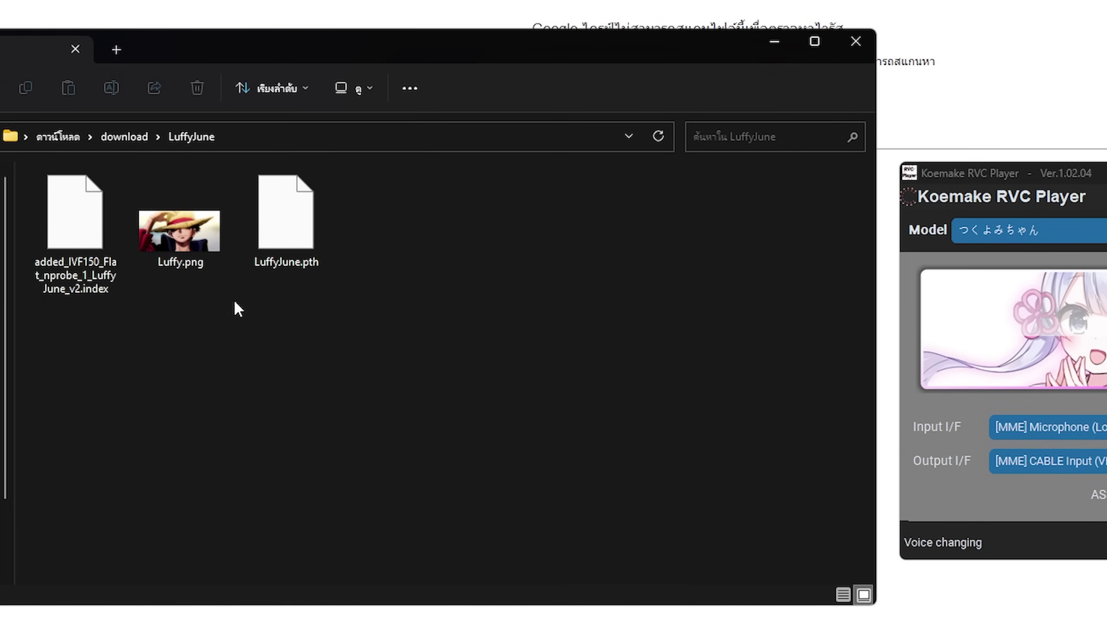
click(323, 236)
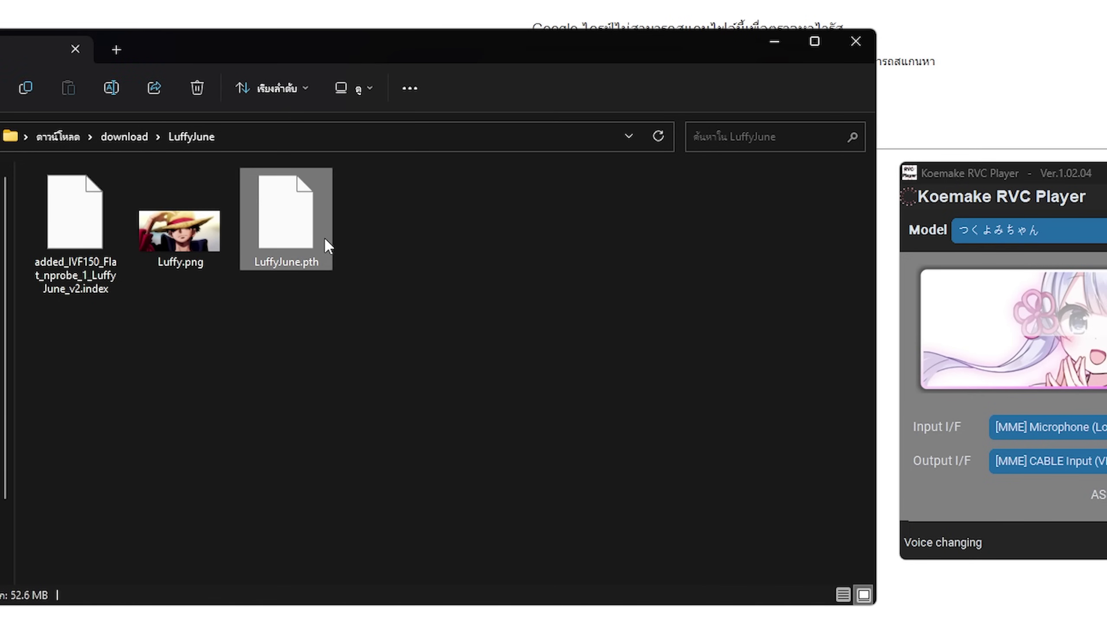
key(F2)
key(ctrl+c)
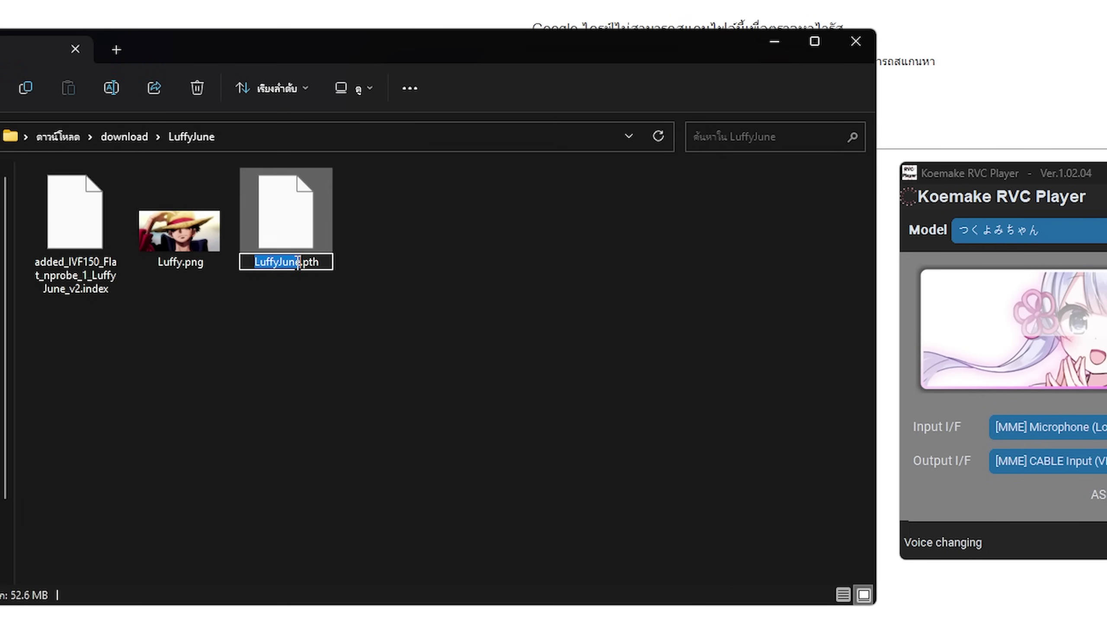
mouse_move(307, 262)
mouse_down()
mouse_move(323, 261)
mouse_move(294, 274)
mouse_move(304, 279)
mouse_up()
double_click(278, 261)
click(265, 361)
click(195, 248)
click(195, 248)
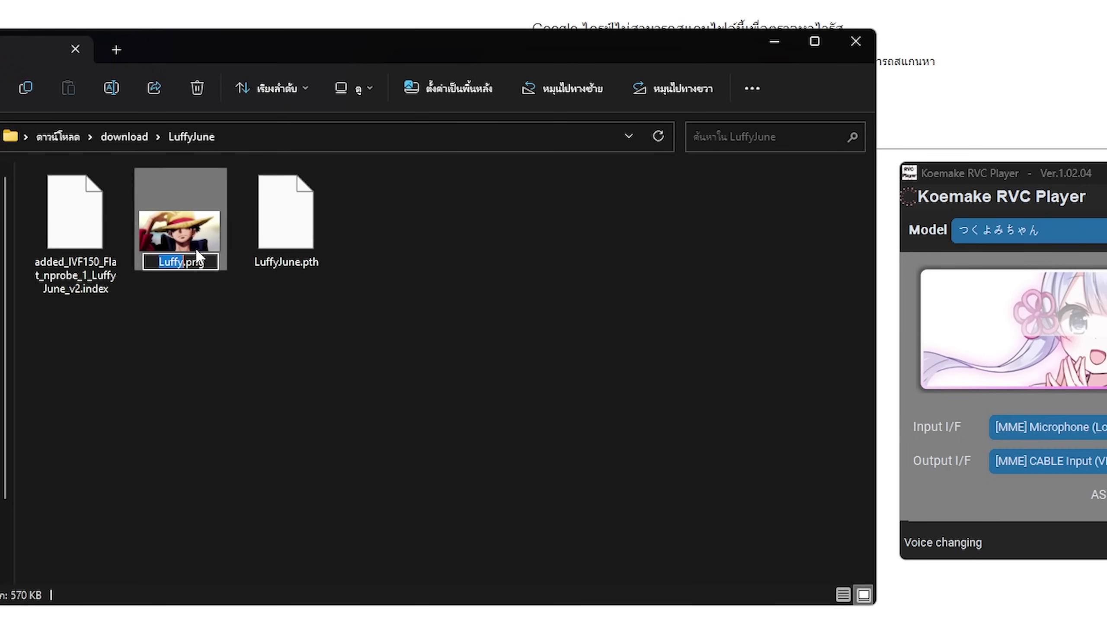
key(ctrl+v)
key(Return)
Rename the added_IVF150_Flat_nprobe_1_LuffyJune_v2.index file as LuffyJune.index
click(59, 230)
key(F2)
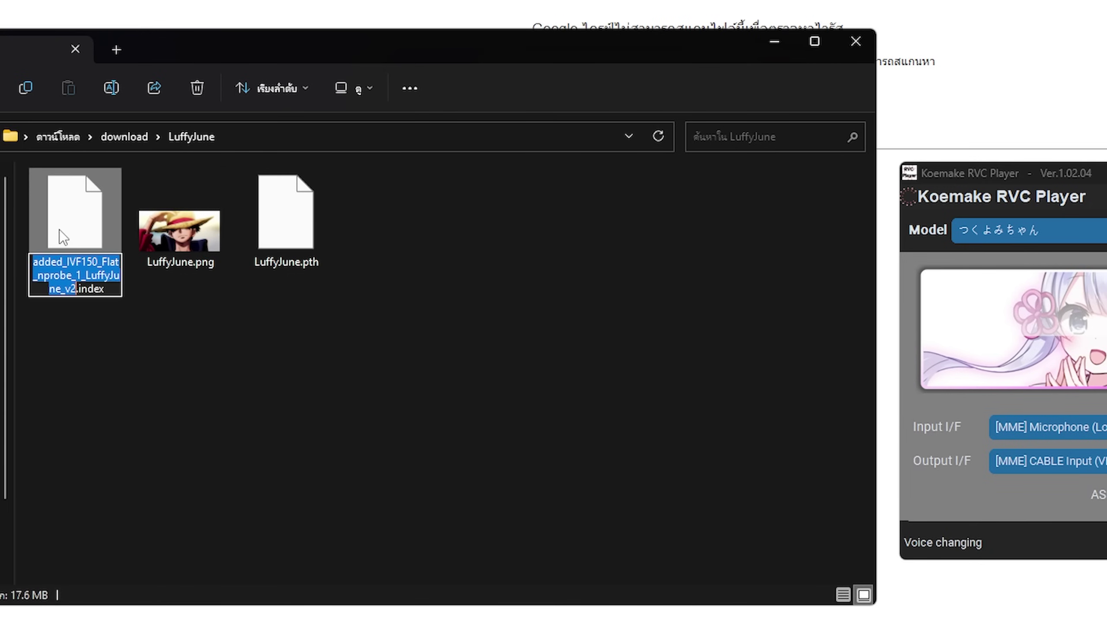
key(ctrl+v)
key(Return)
click(196, 314)
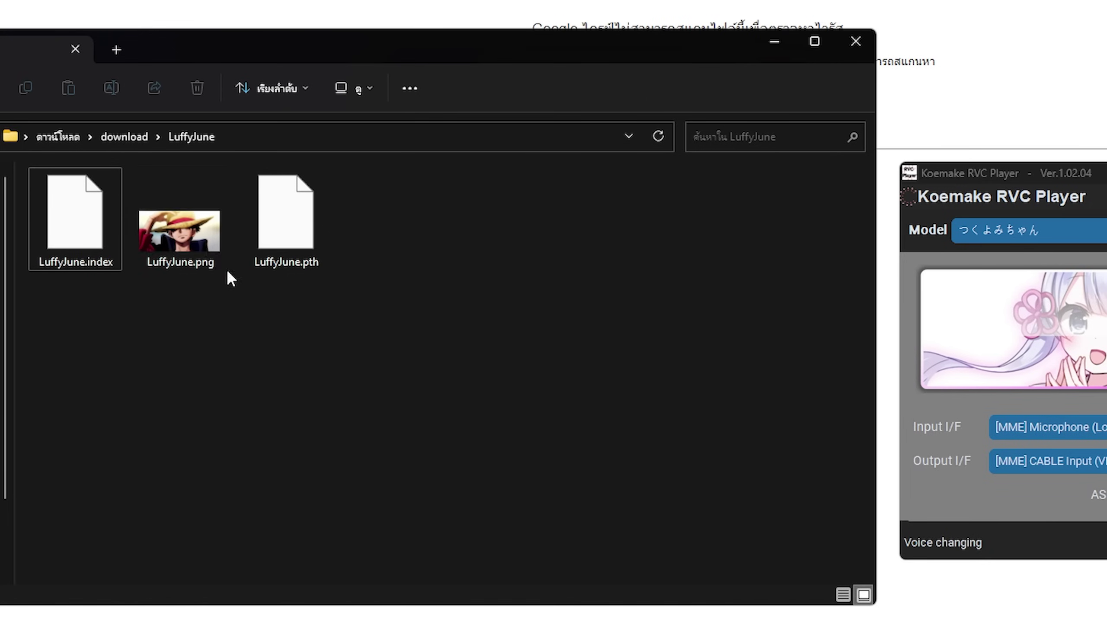
Copy the LuffyJune folder from the download folder into the models folder of koemake_v01_02_04
click(112, 138)
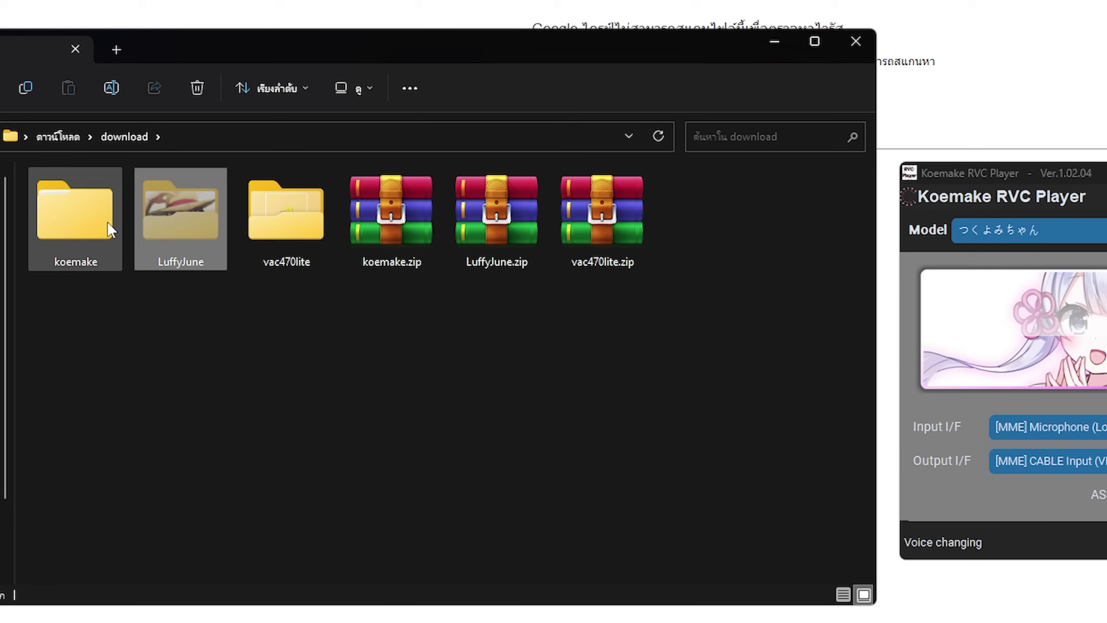
click(81, 238)
double_click(80, 238)
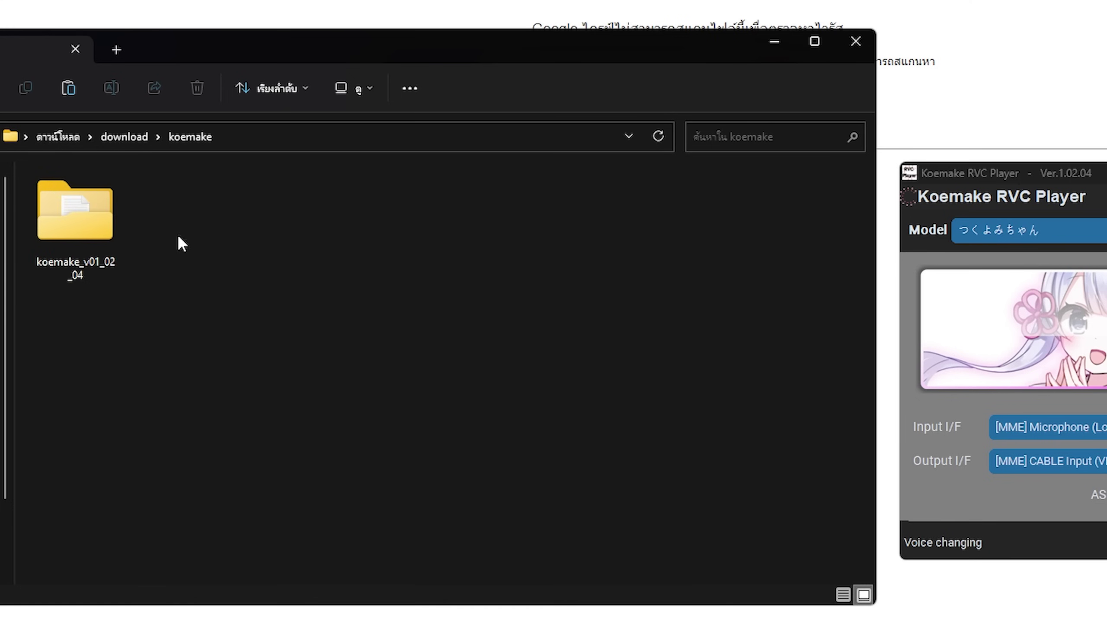
double_click(57, 220)
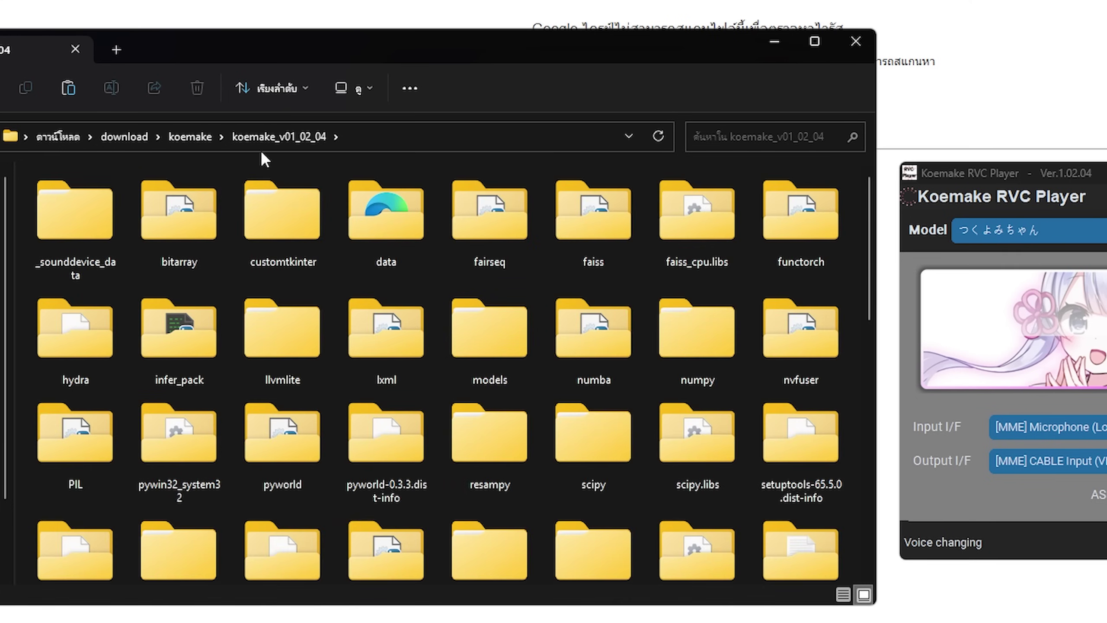
double_click(449, 324)
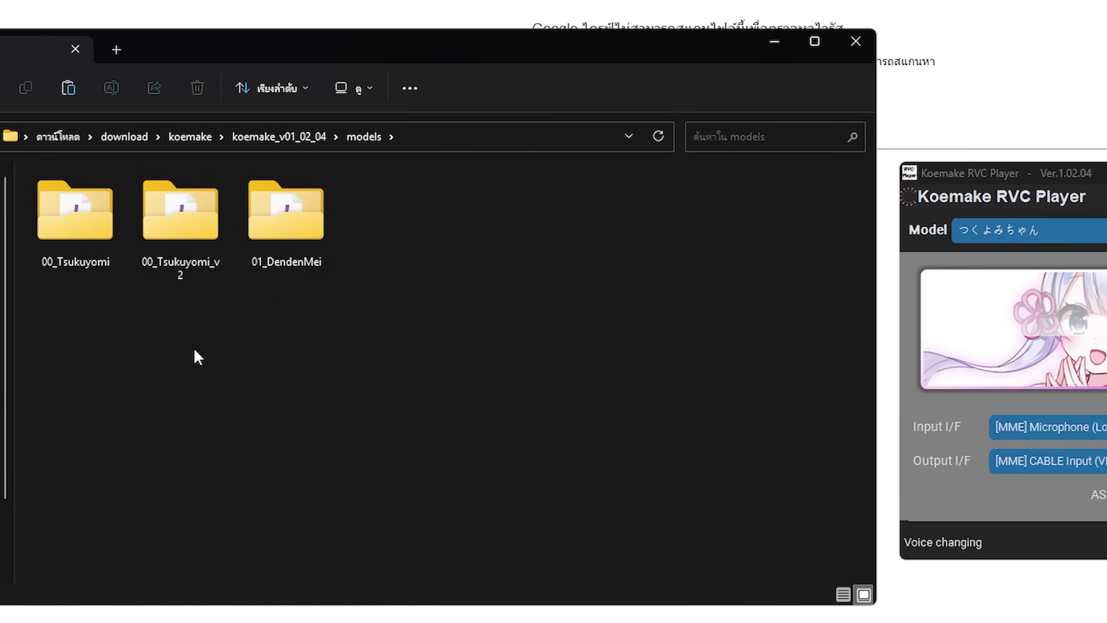
key(ctrl+v)
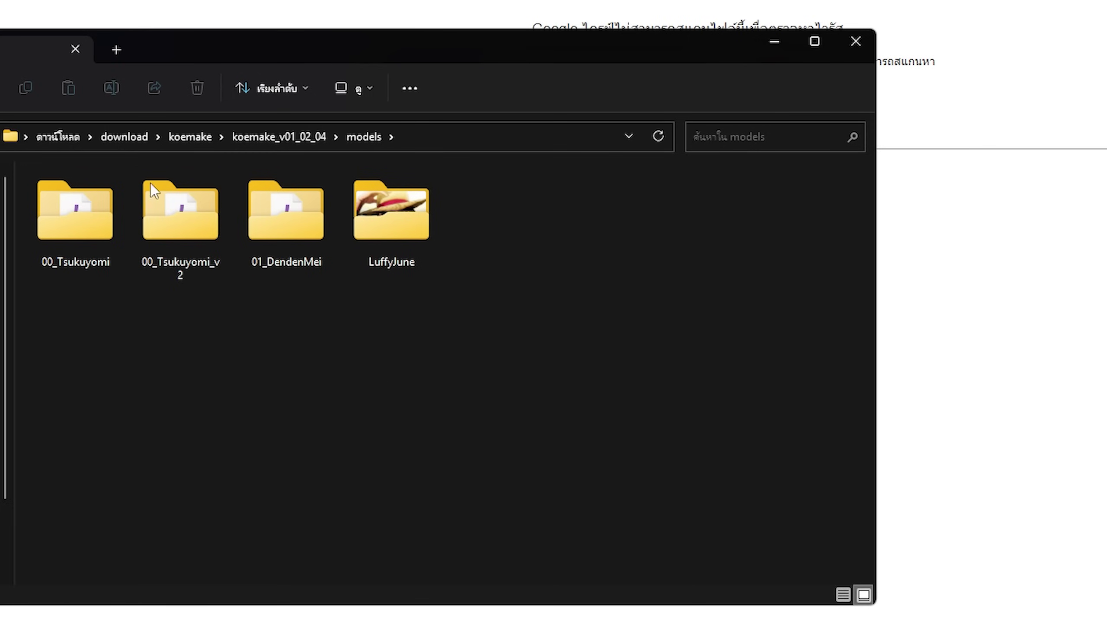
Copy info.yml from the 01_DendenMei model folder into the LuffyJune folder inside models
drag(74, 328, 259, 169)
double_click(285, 236)
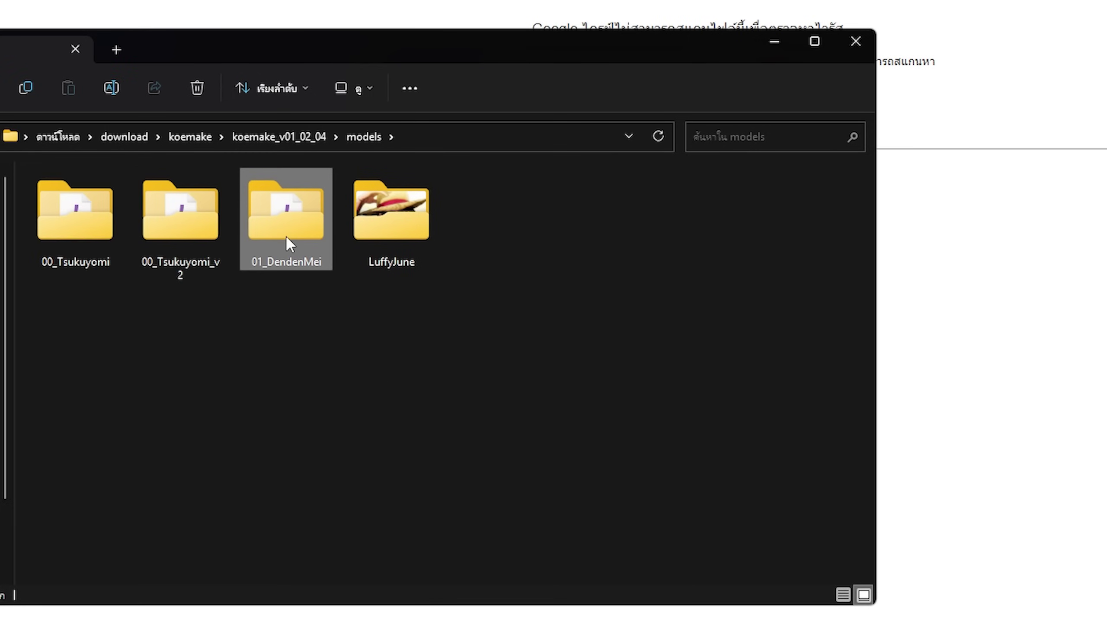
click(390, 223)
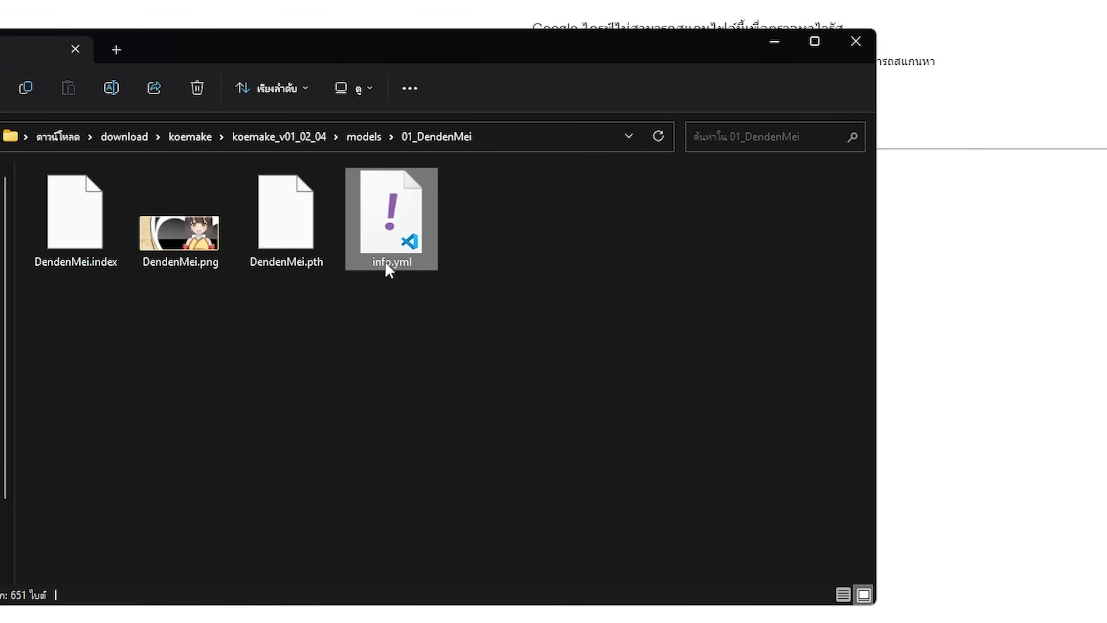
click(367, 137)
double_click(375, 233)
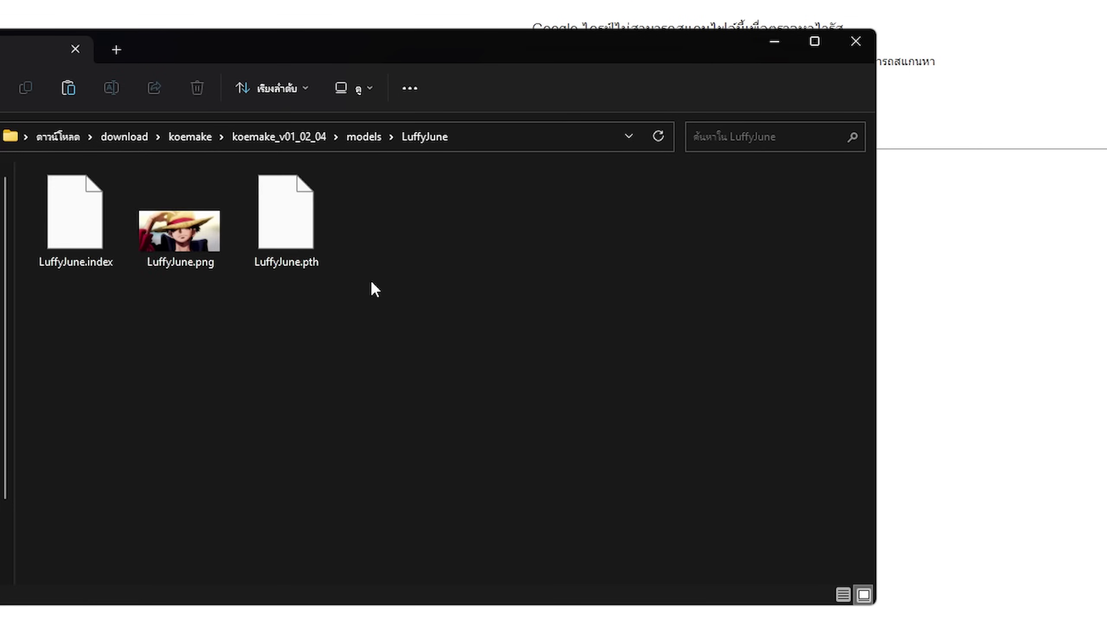
key(ctrl+v)
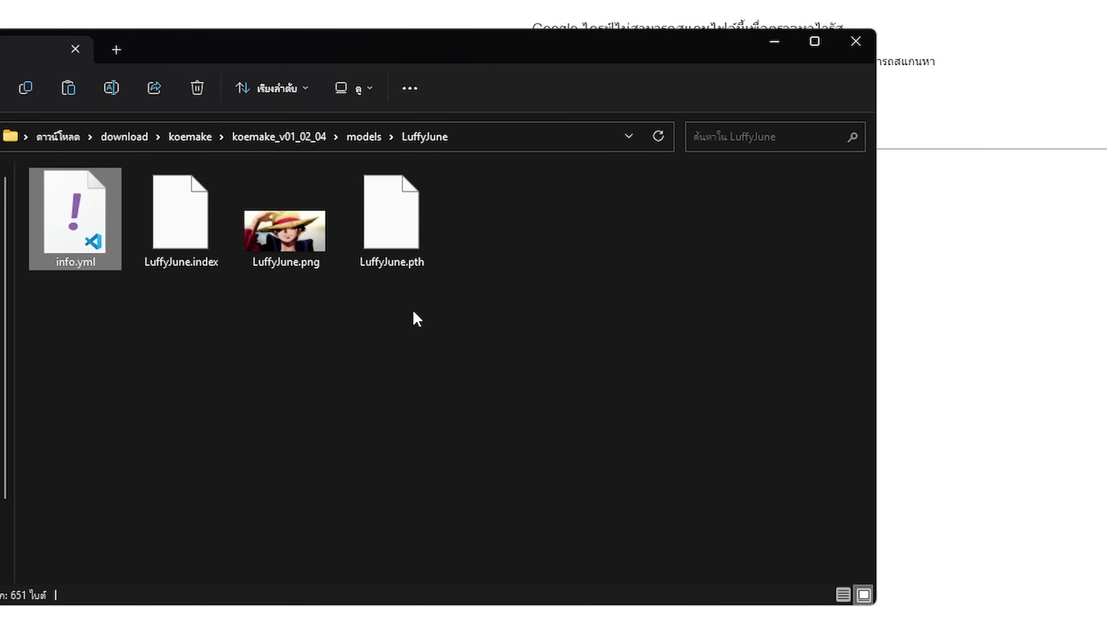
Open the LuffyJune folder's info.yml in Notepad and set model_name to "LuffyJune"
right_click(73, 230)
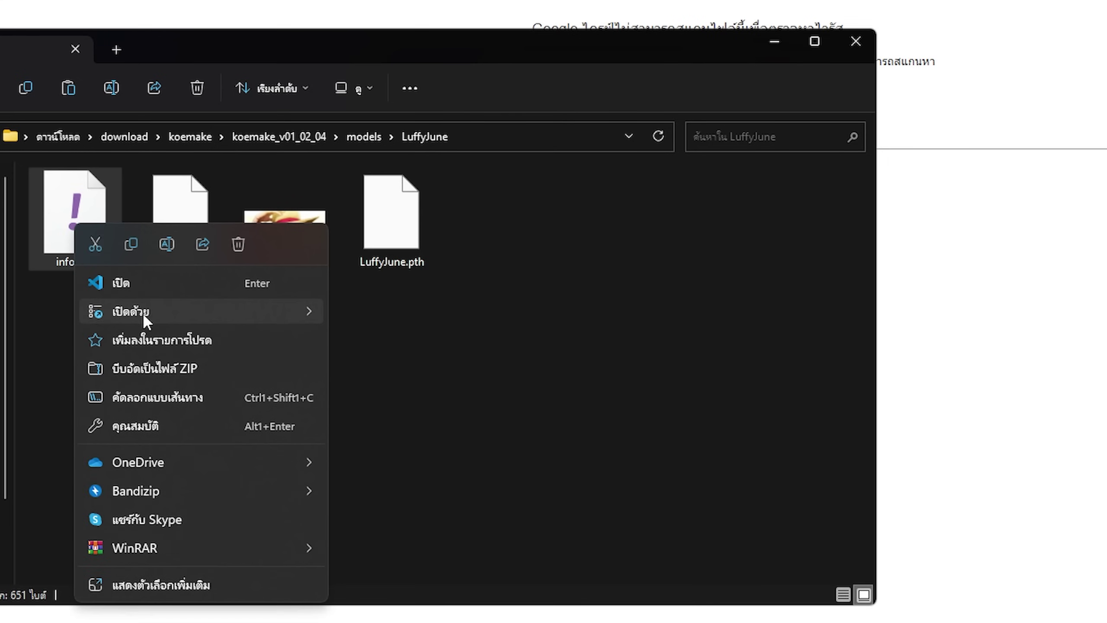
mouse_move(211, 312)
click(375, 397)
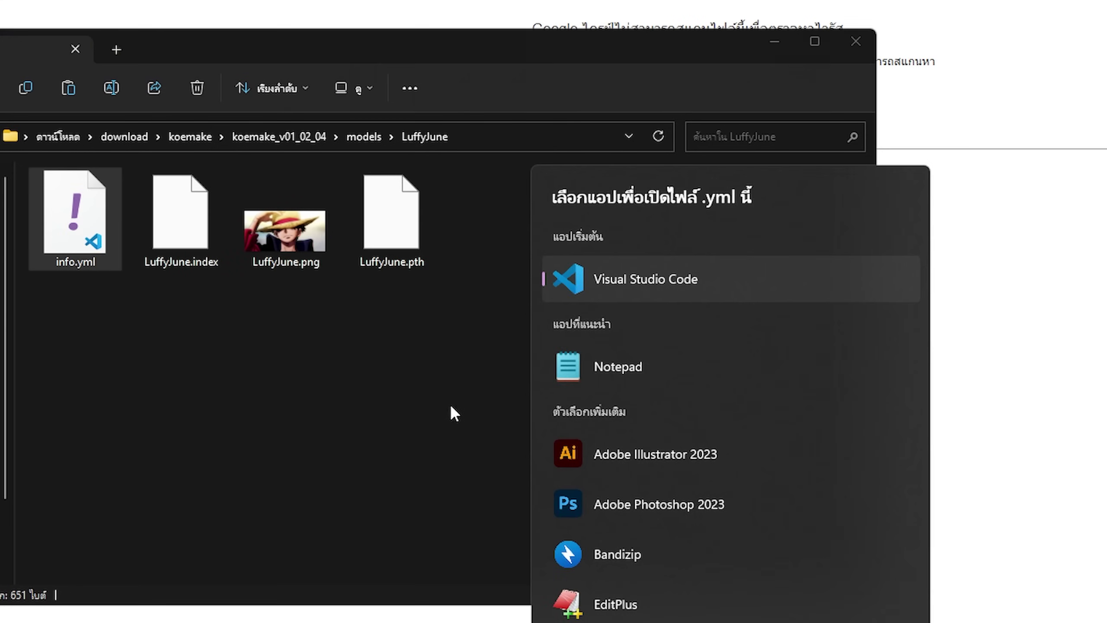
double_click(616, 378)
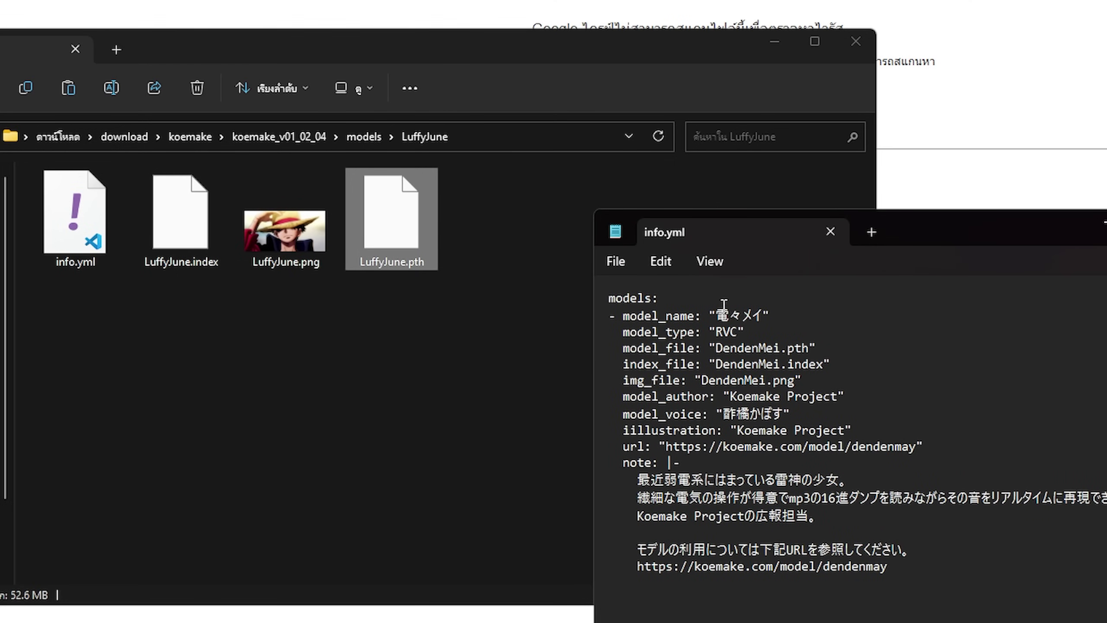
drag(716, 315, 764, 315)
key(ctrl+v)
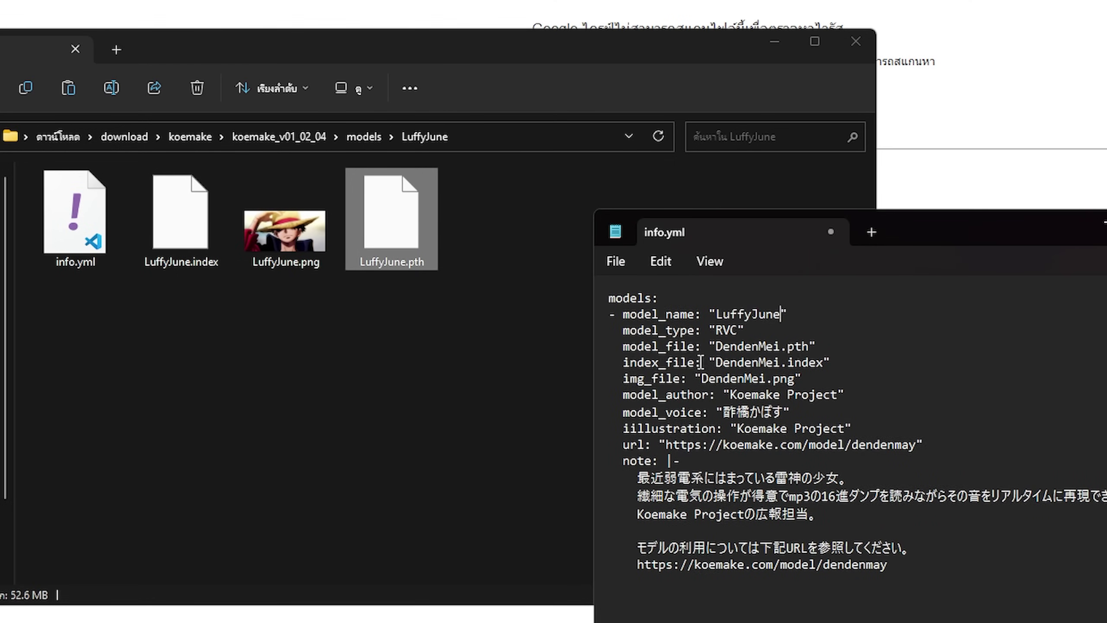
Set model_file to "LuffyJune.pth", index_file to "LuffyJune.index" and img_file to "LuffyJune.png" in info.yml, and save and close it
double_click(722, 353)
text(LuffyJune)
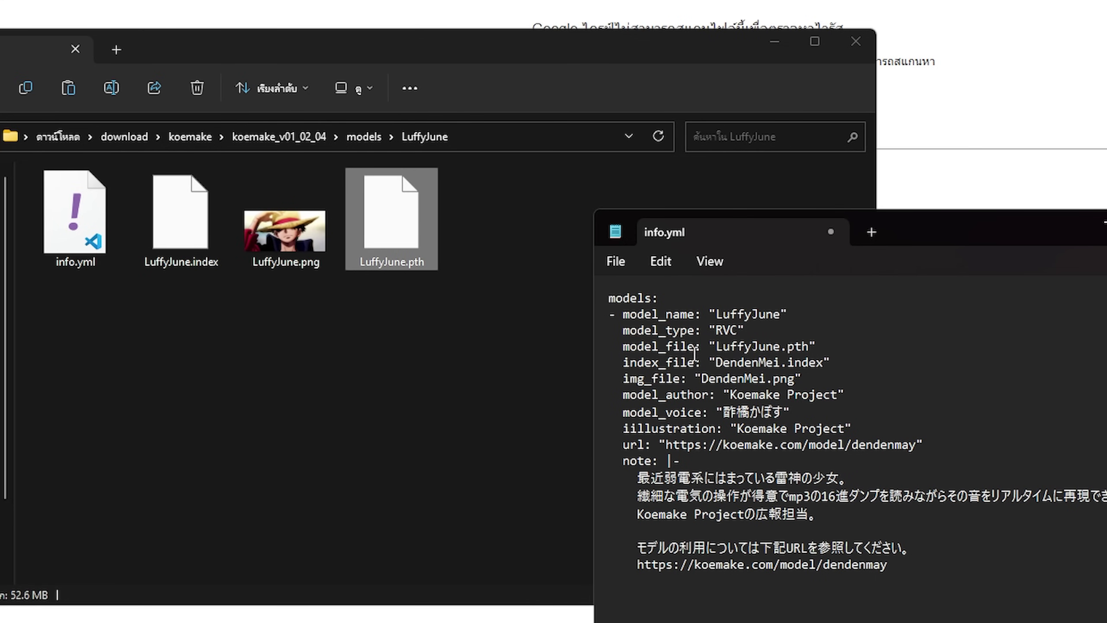
double_click(726, 361)
text(LuffyJune)
double_click(734, 377)
text(LuffyJune)
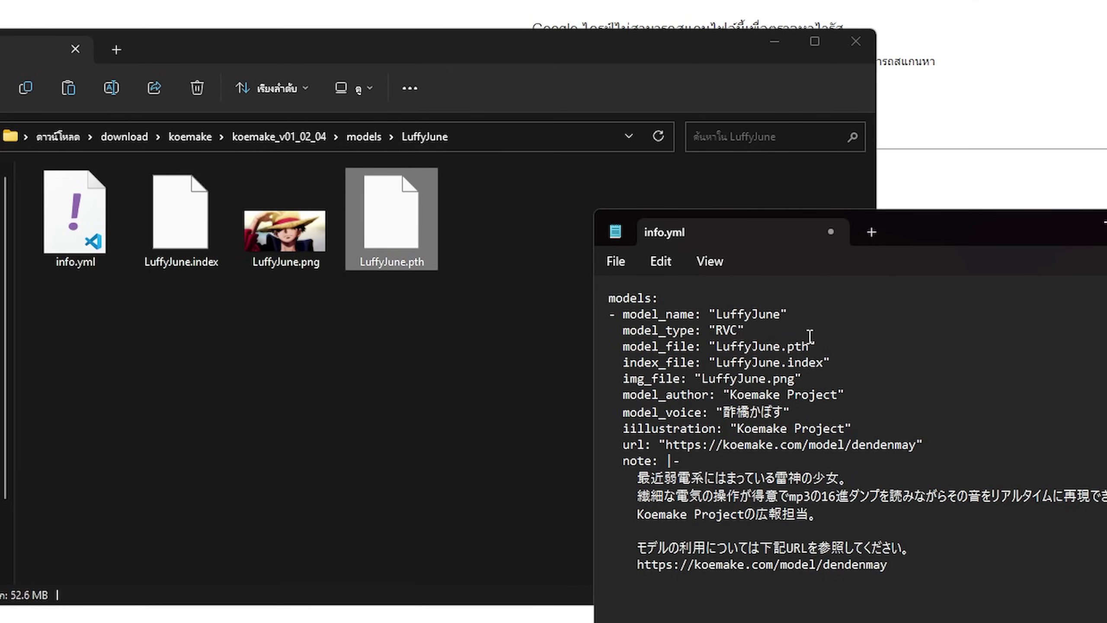
key(ctrl+s)
click(627, 260)
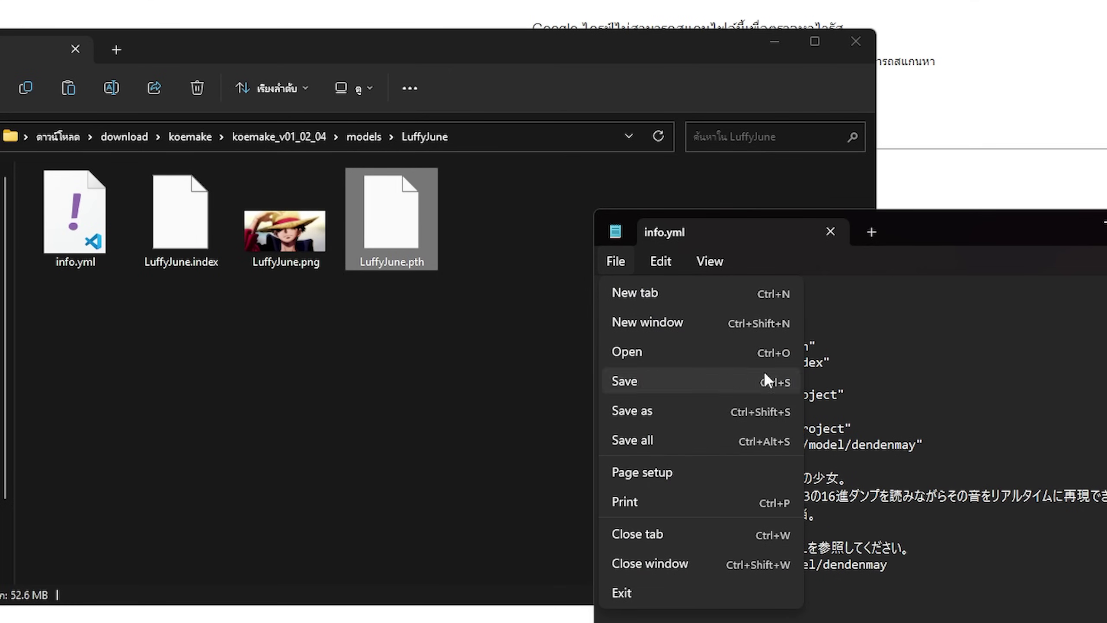
click(623, 593)
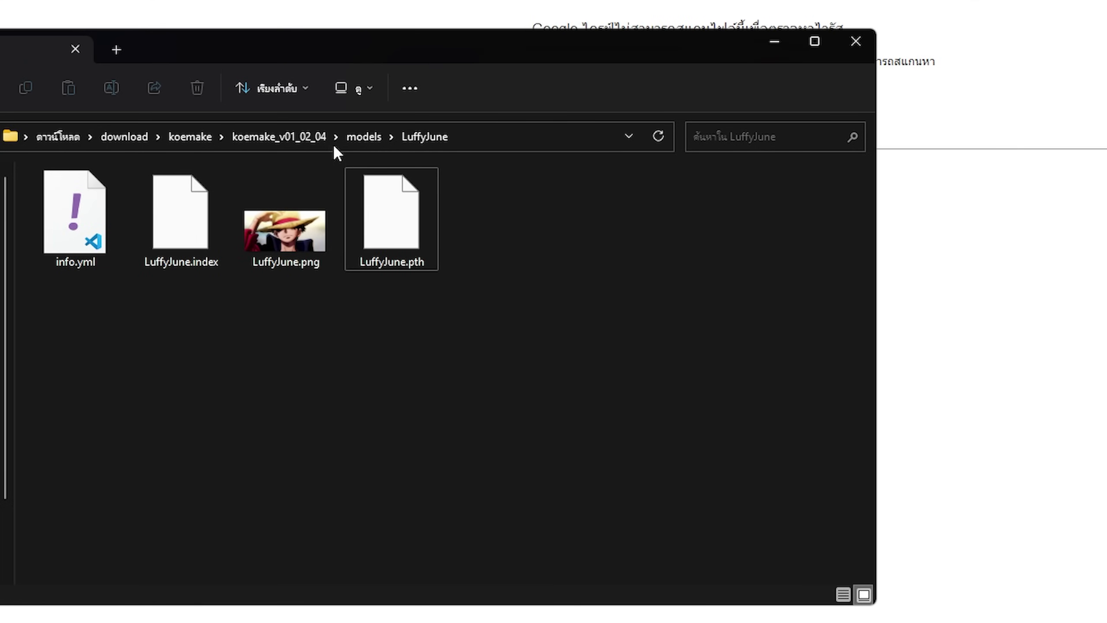
Return to the koemake_v01_02_04 folder and launch koemake.exe
click(286, 139)
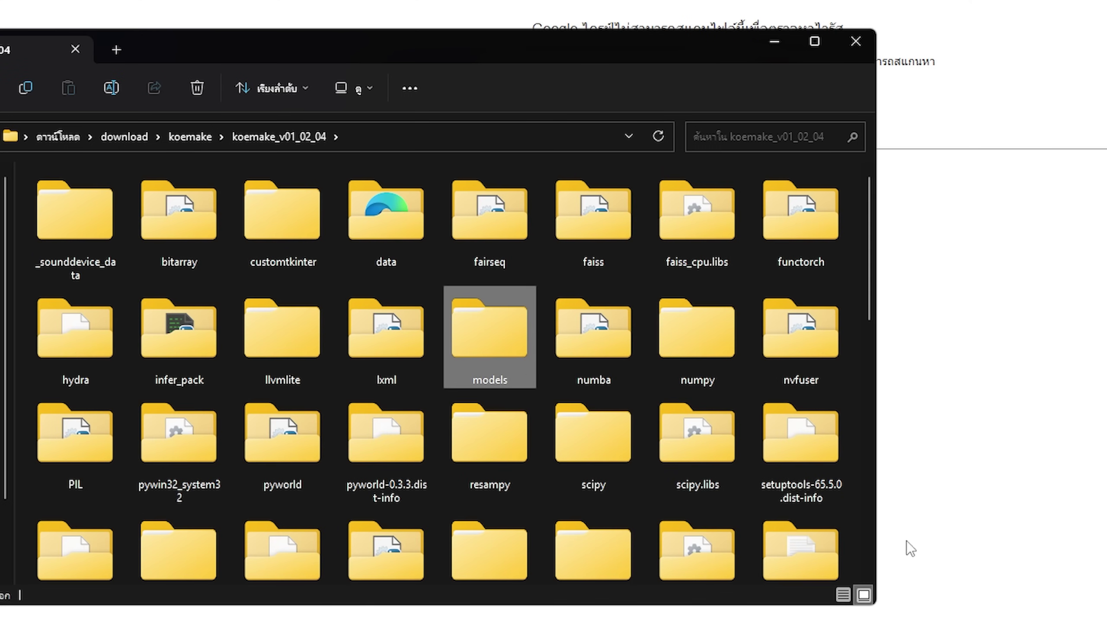
scroll(668, 389, down, 10)
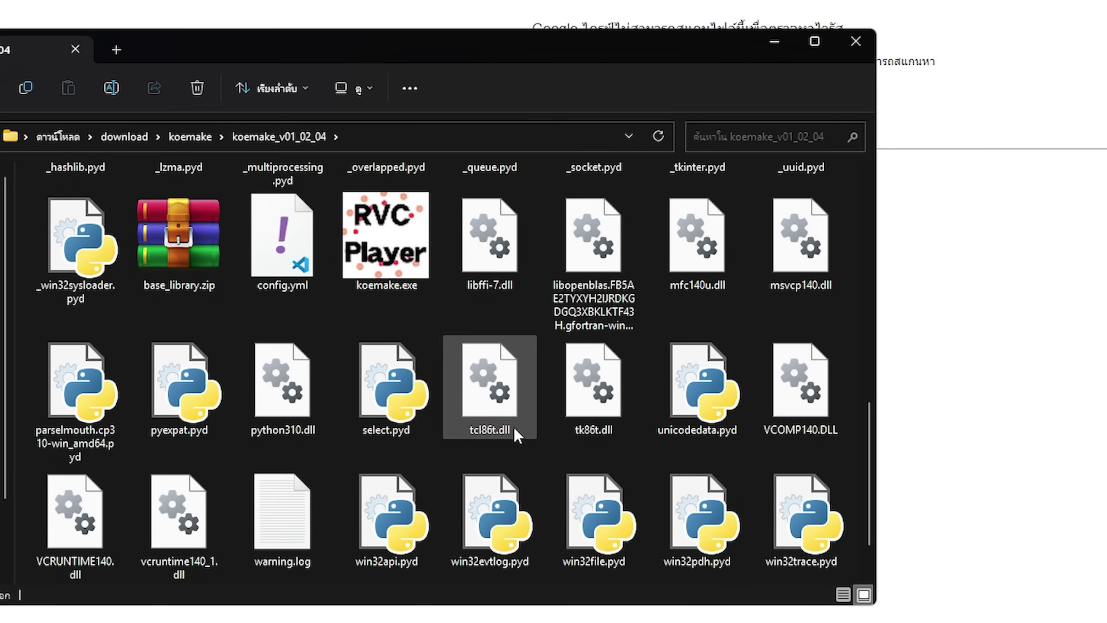
double_click(409, 264)
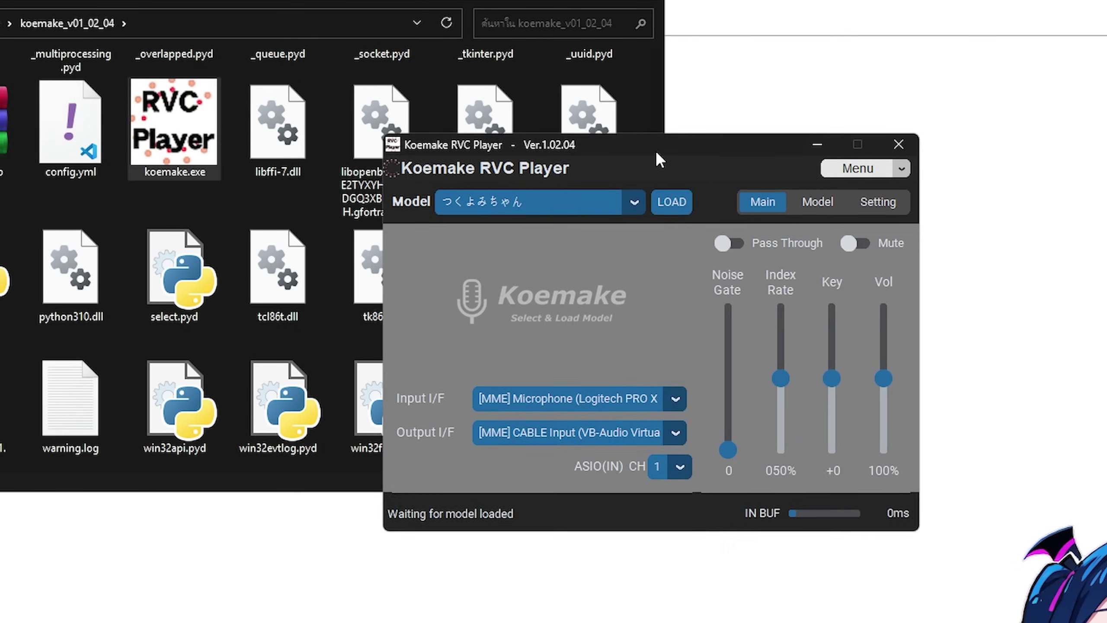
Load the LuffyJune model in Koemake RVC Player and set its Key to +6
click(440, 204)
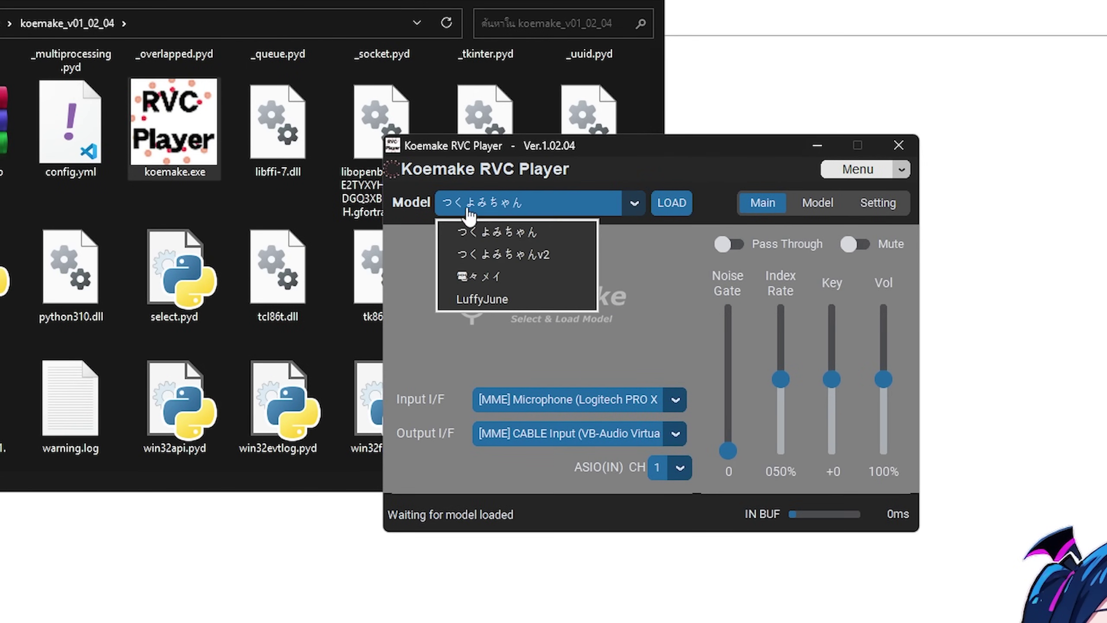
click(479, 299)
click(666, 204)
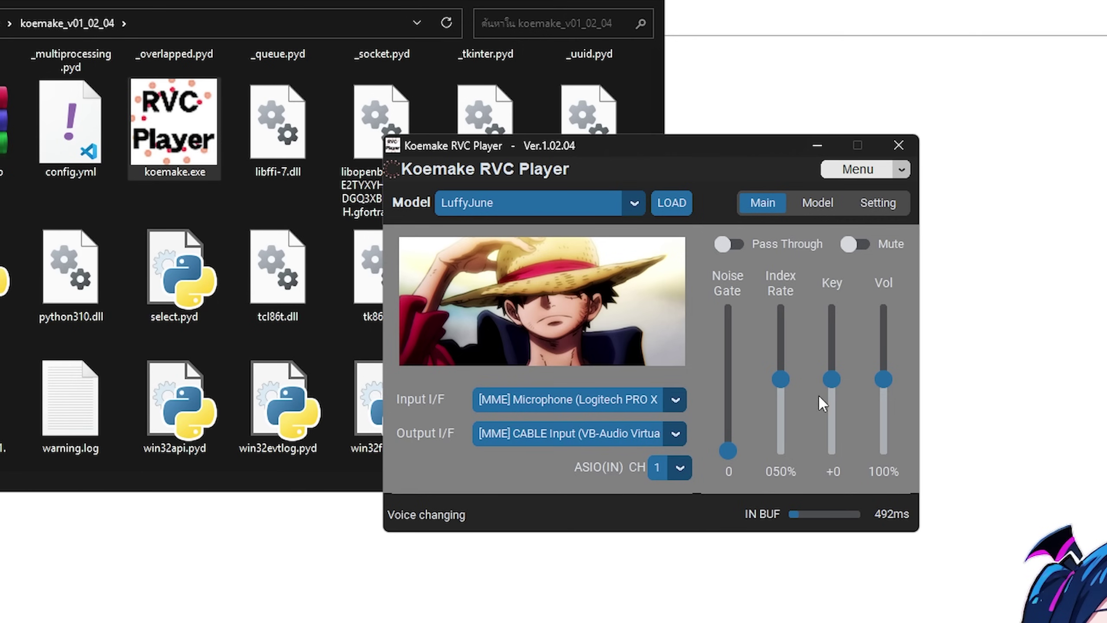
drag(838, 386, 839, 367)
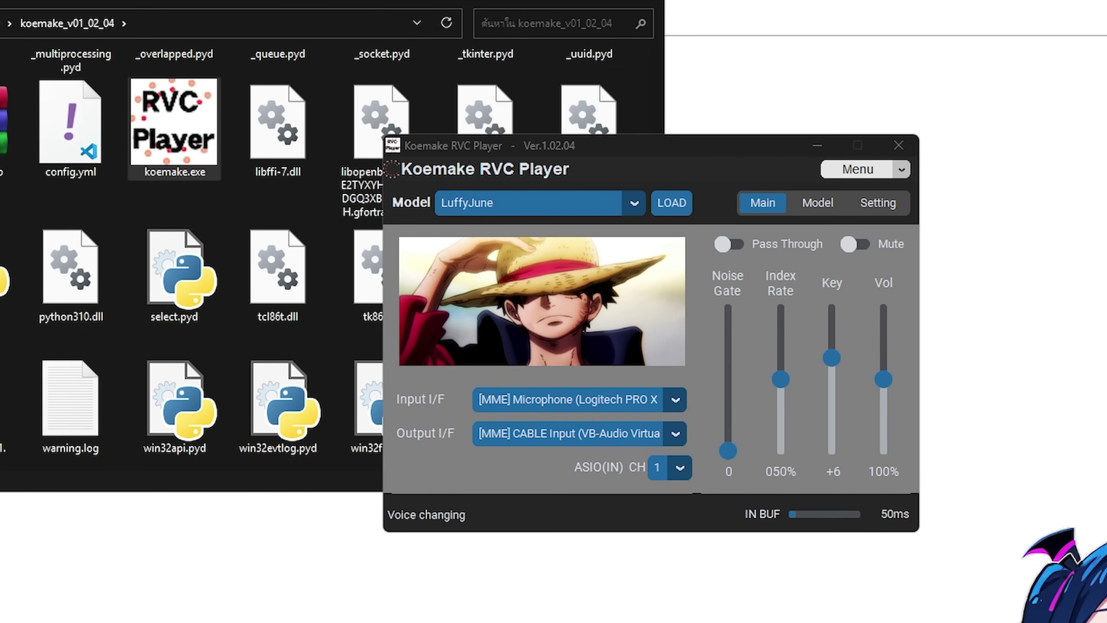
Check koemake.exe's resource use and the GPU 0 performance graphs in Task Manager, and minimize it
key(ctrl+shift+Escape)
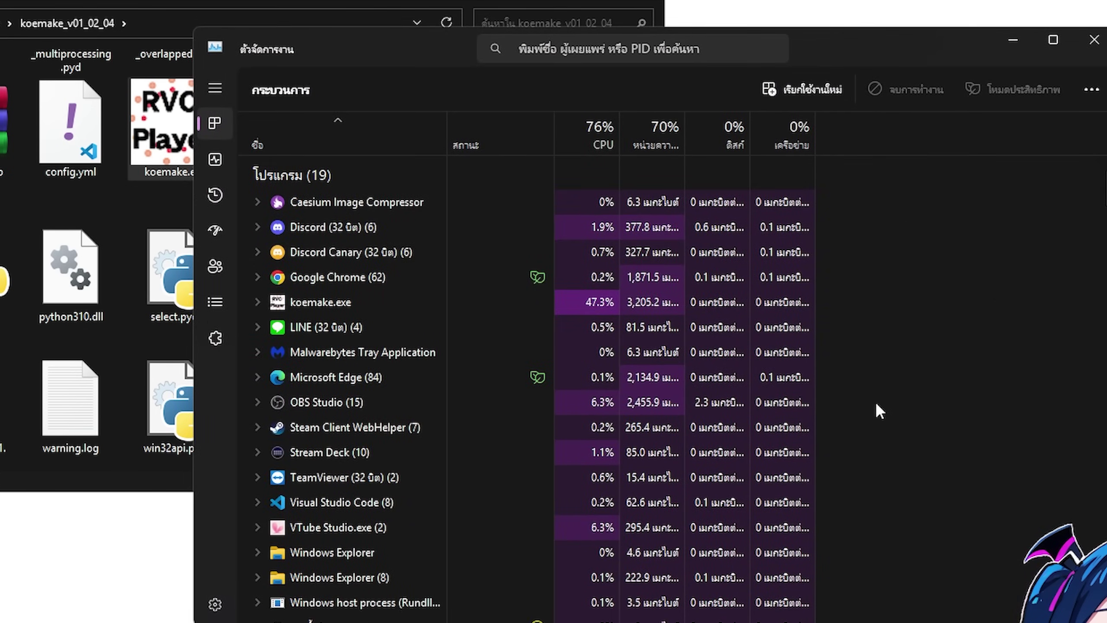
click(257, 301)
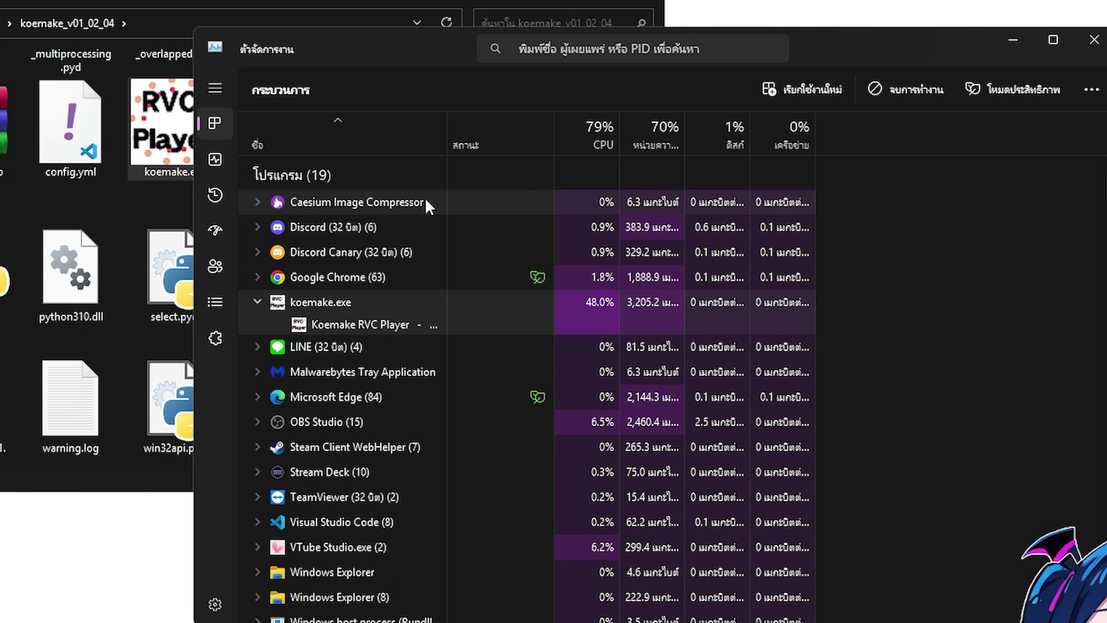
click(215, 160)
click(375, 563)
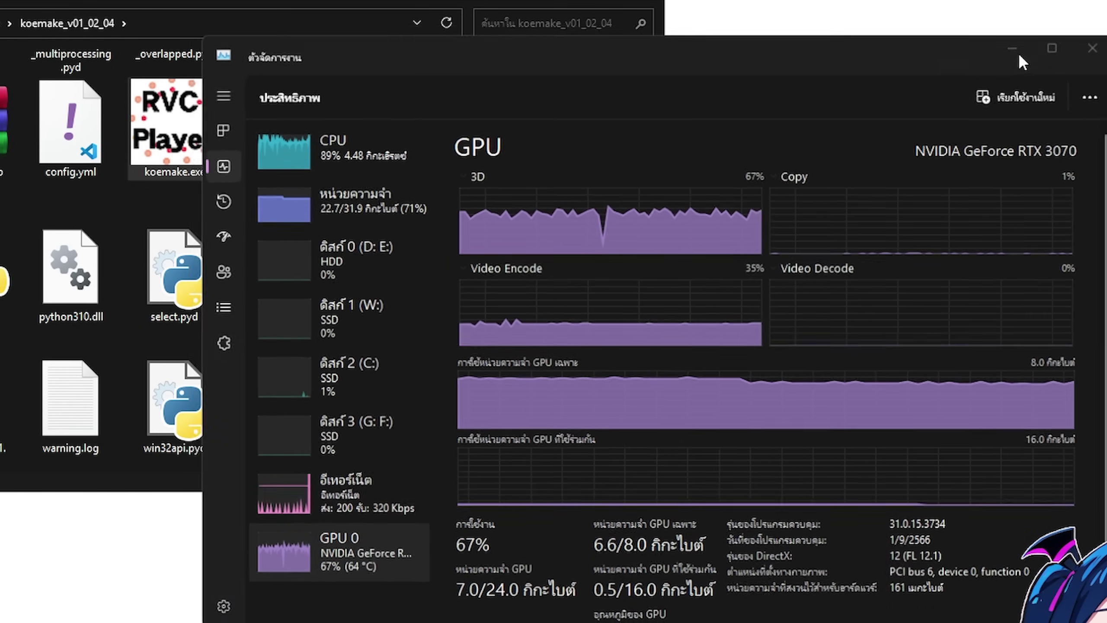
click(1013, 40)
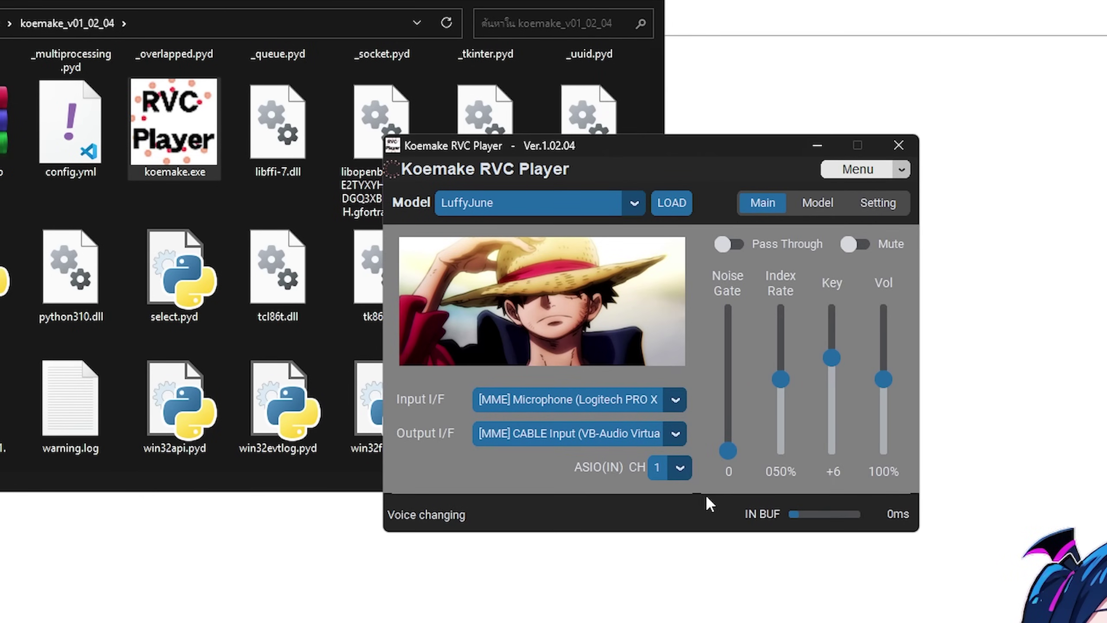